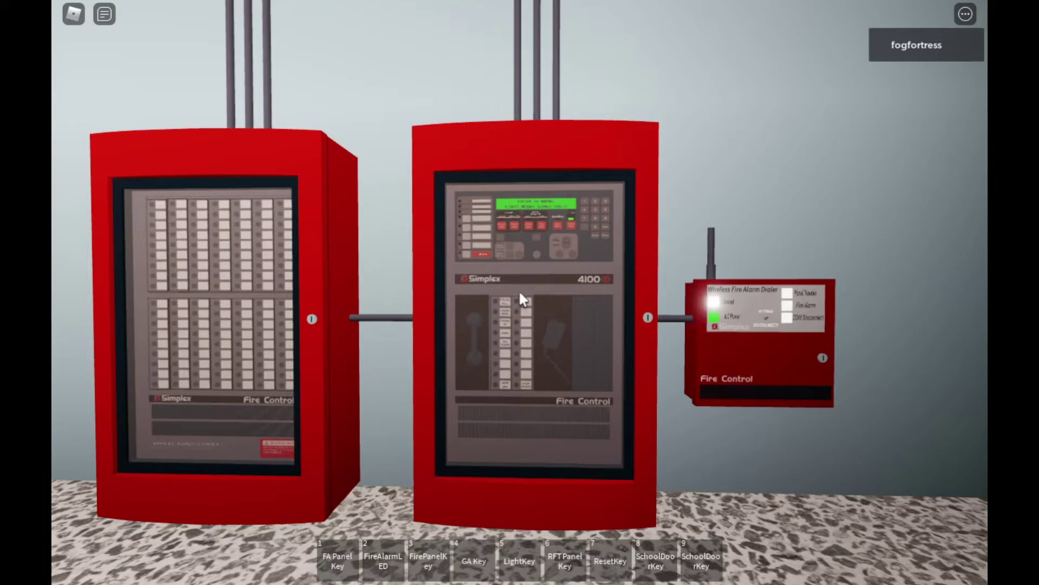
Turn from the Simplex 4100 panels and walk out through the doorway.
key(a)
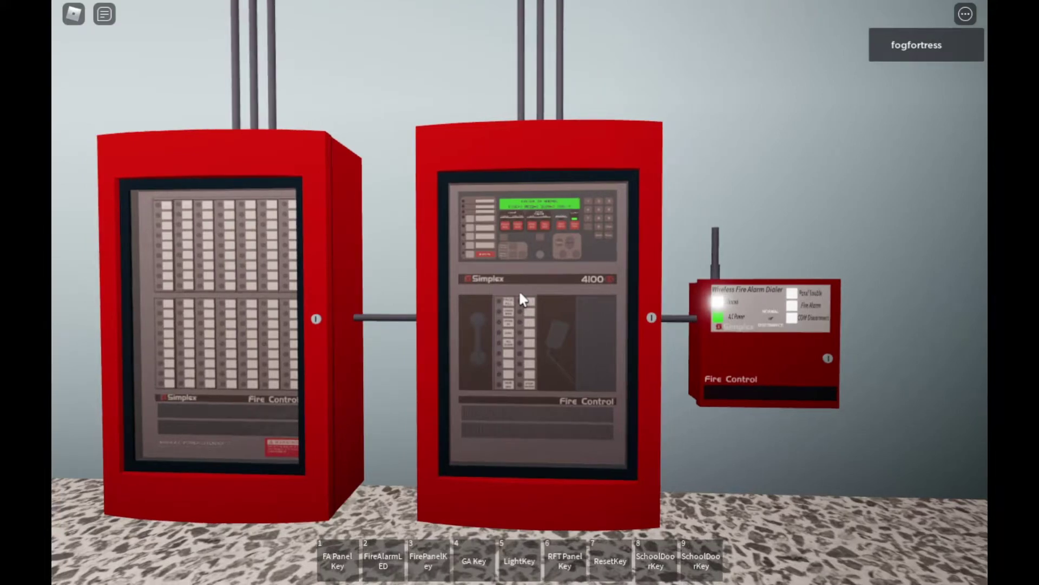
key(Left)
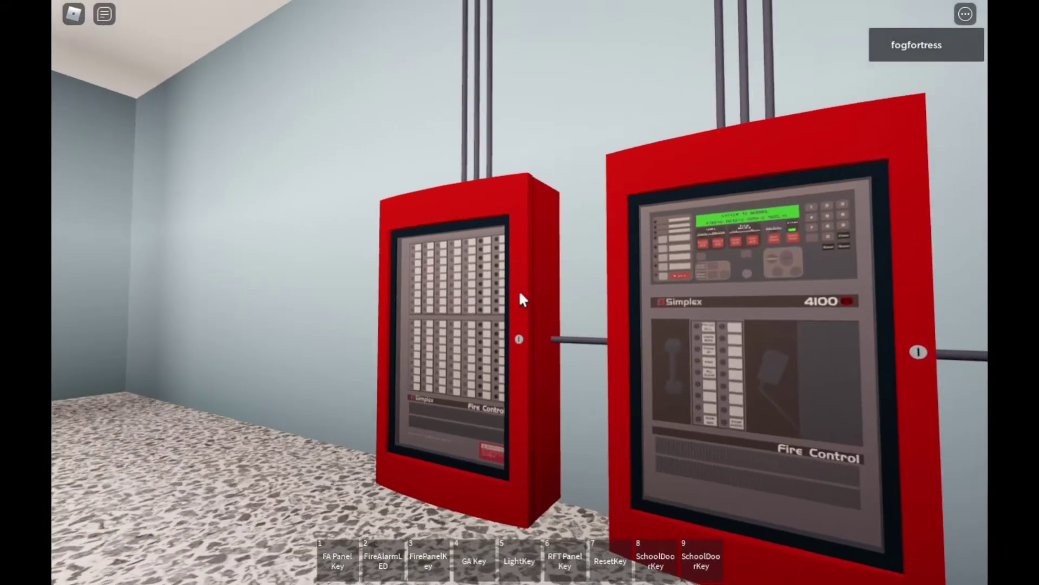
key(w)
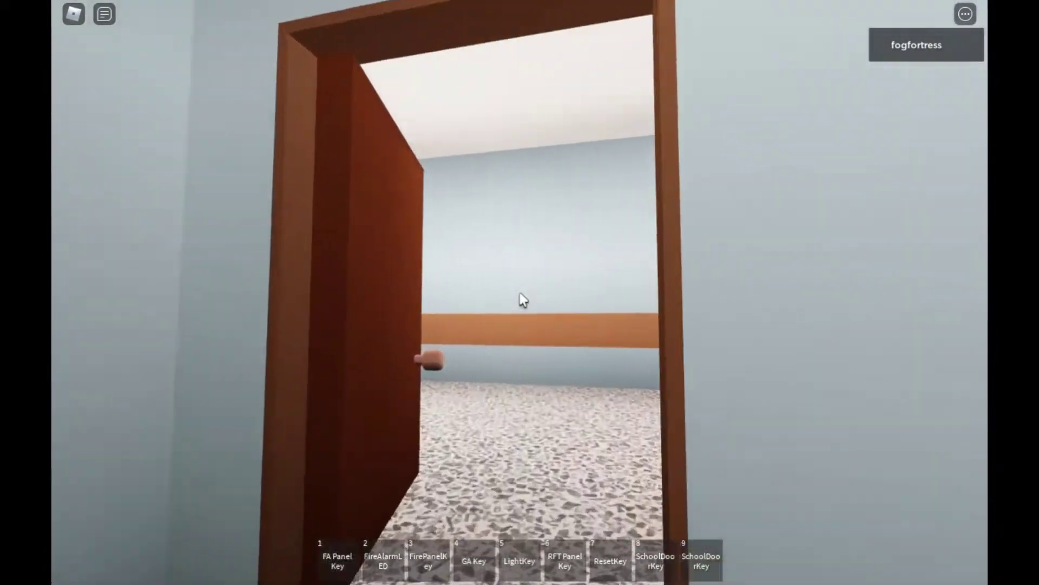
Walk to the pull station by the Pharmacy sign, then look up at the round ceiling device.
key(Left)
key(w)
key(Right)
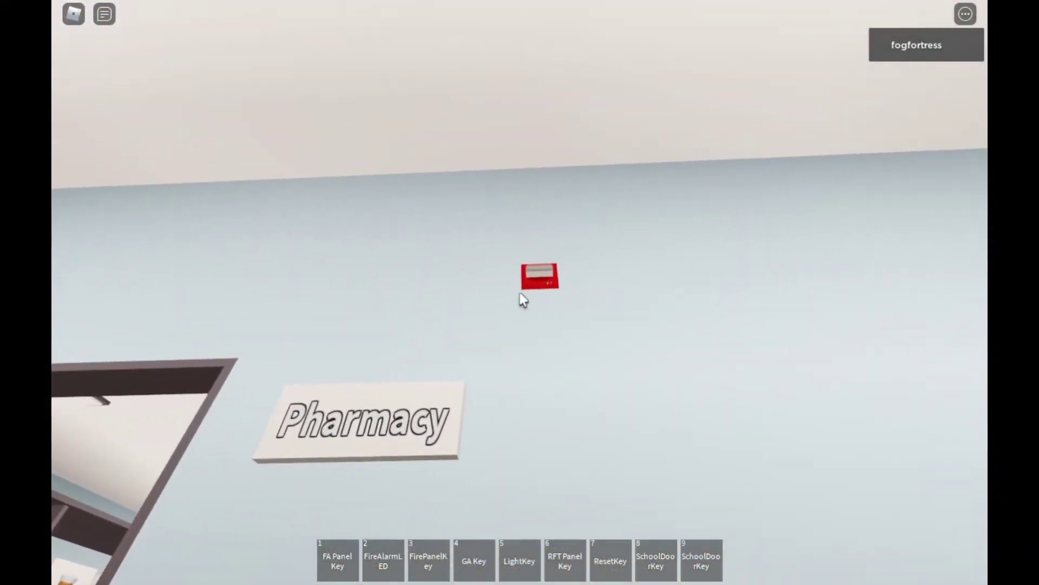
key(Right)
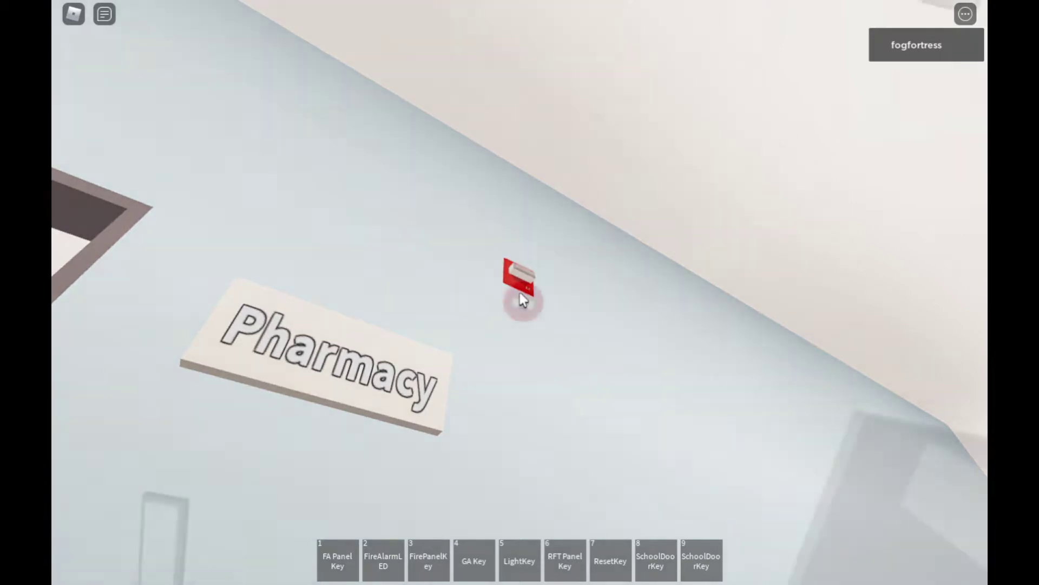
key(w)
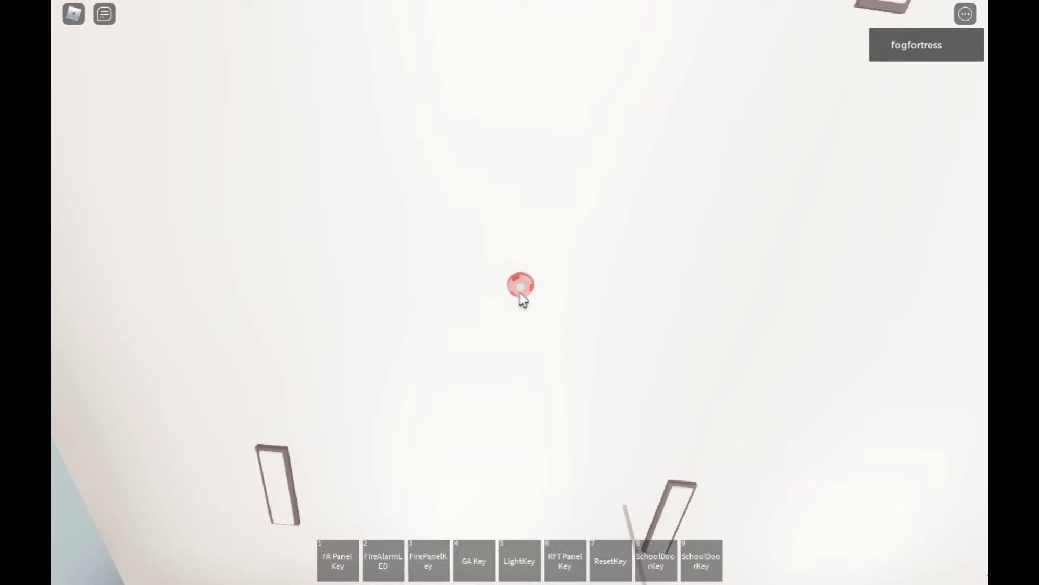
key(Left)
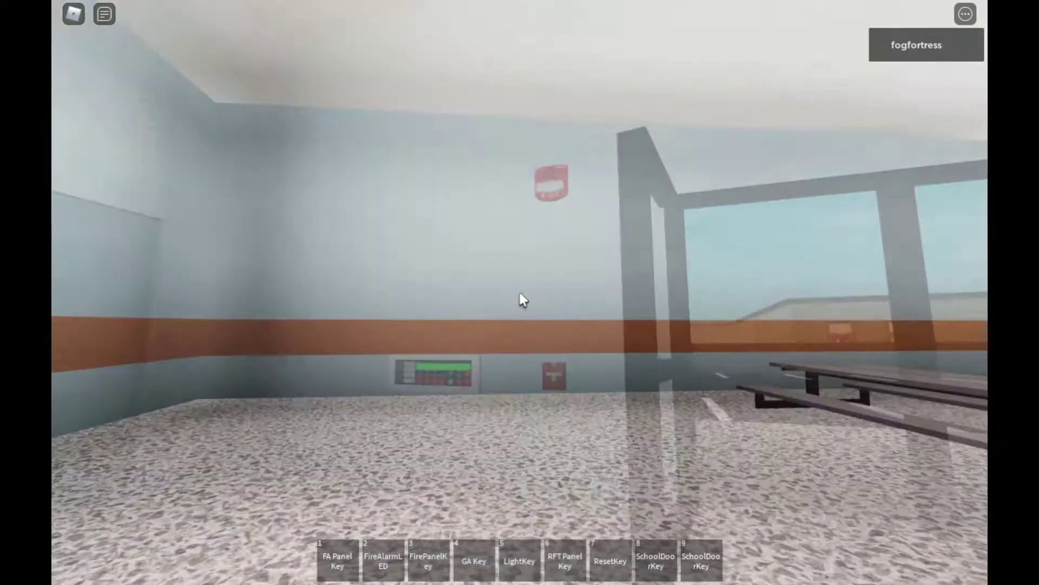
Equip the LightKey and view the red FIRE horn-strobe on the wall from two angles.
key(4)
key(5)
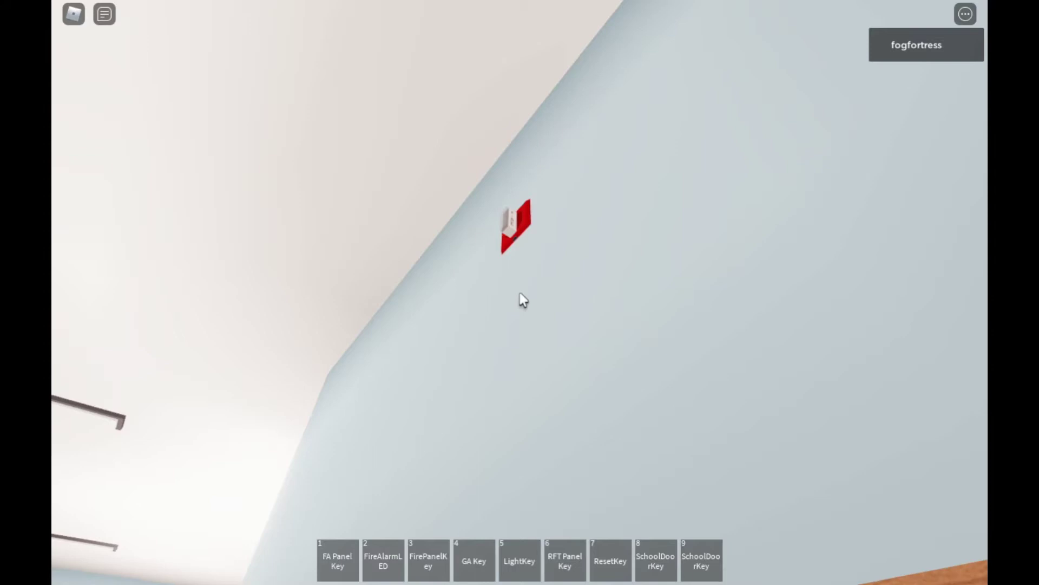
key(Right)
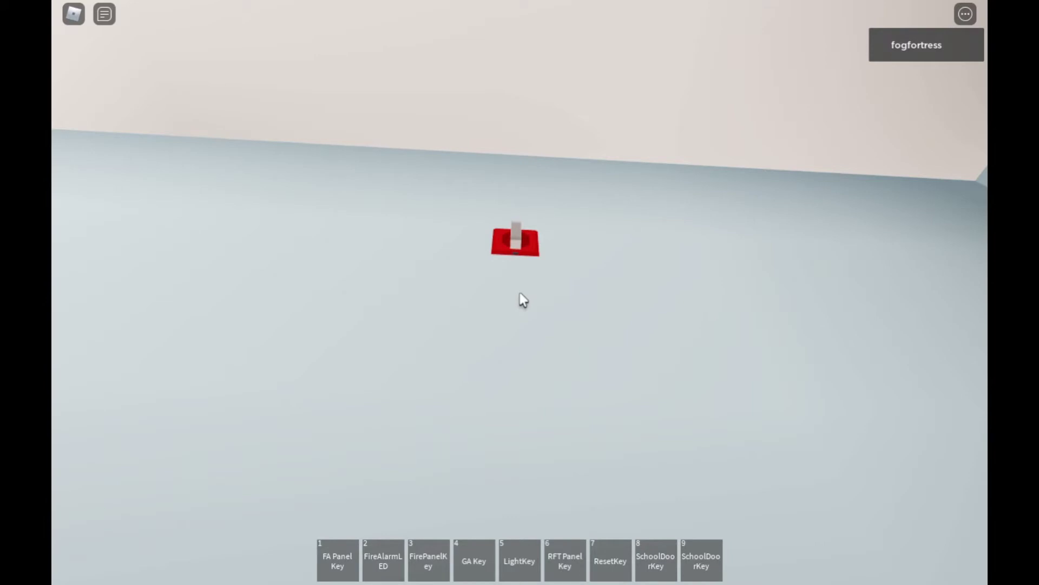
key(Left)
key(Left)
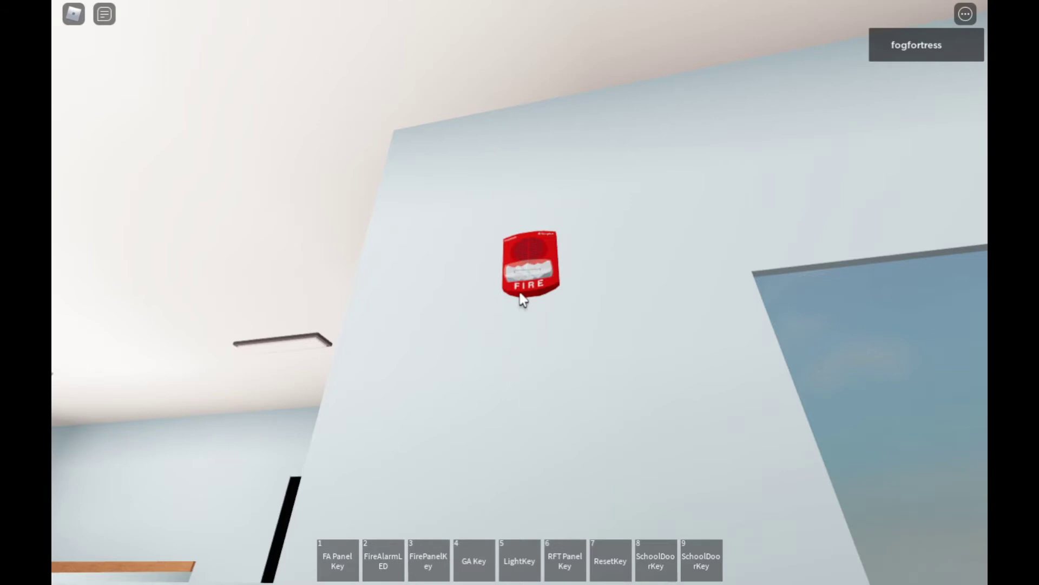
Step back for a wider view of the room, then walk through the doorway.
key(s)
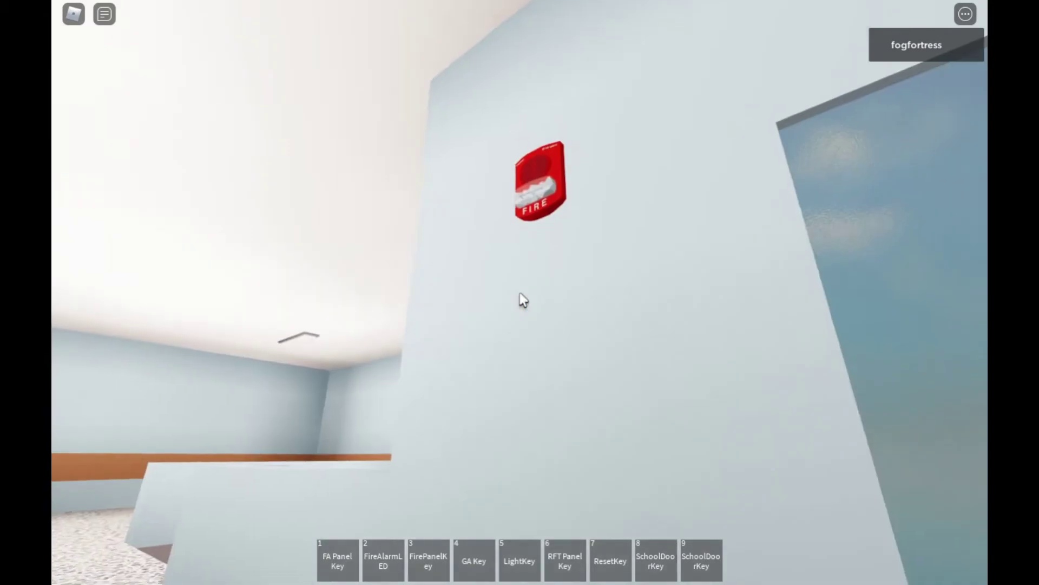
key(a)
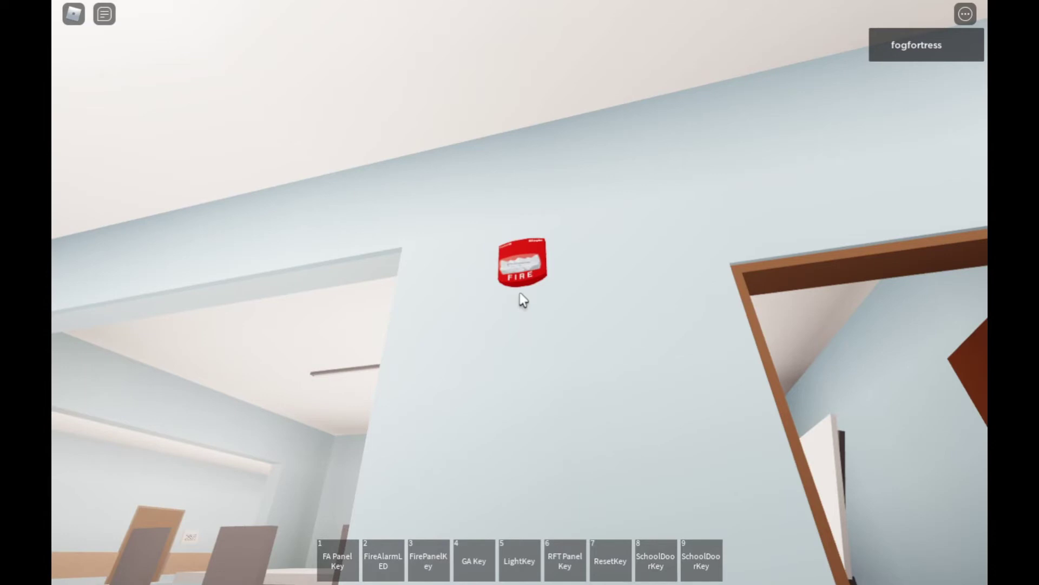
key(w)
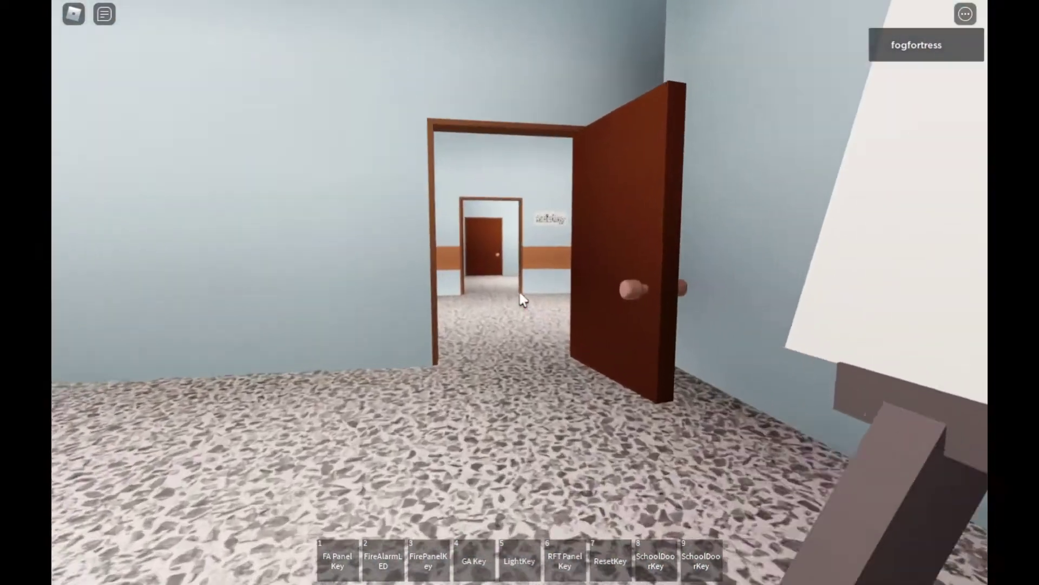
Walk down the corridor past room 203 and down the stairs to the ground-floor pull station.
key(w)
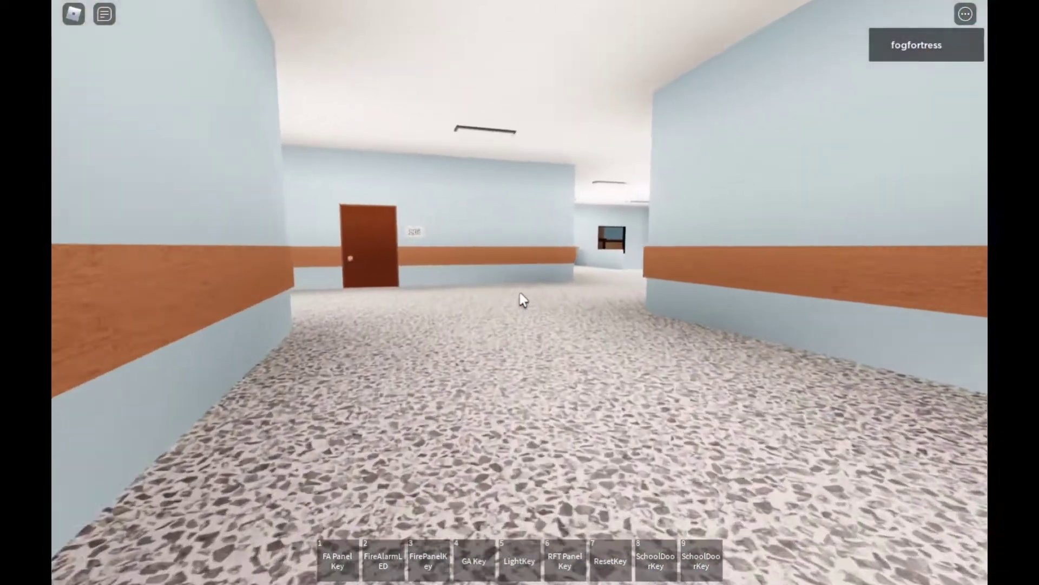
key(w)
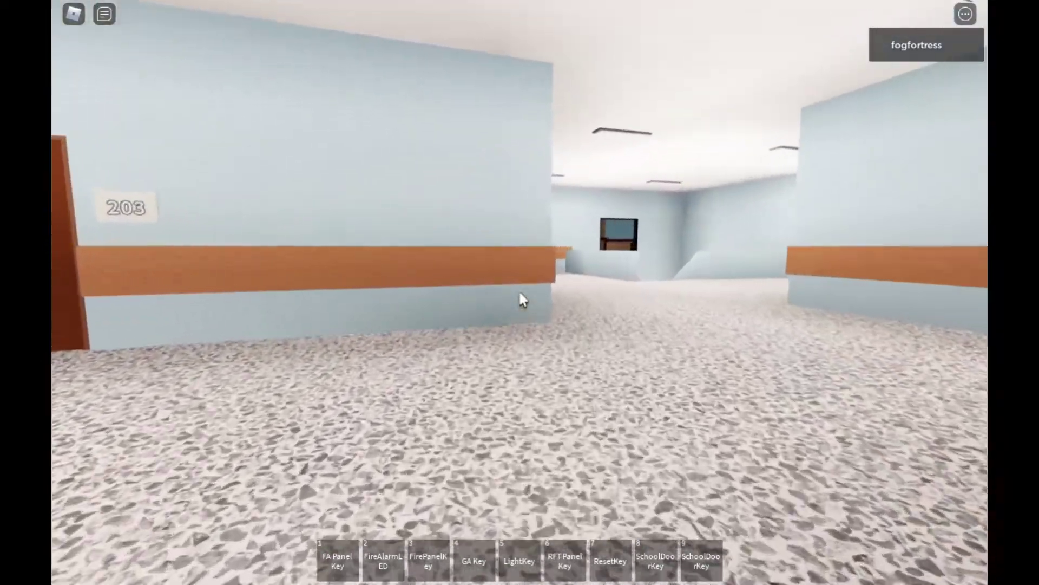
key(w)
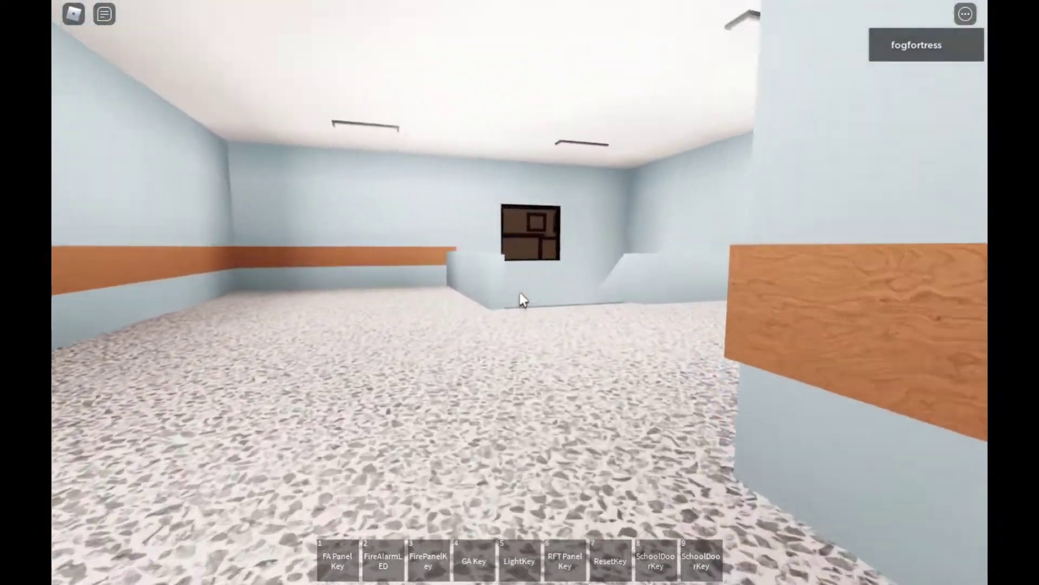
key(w)
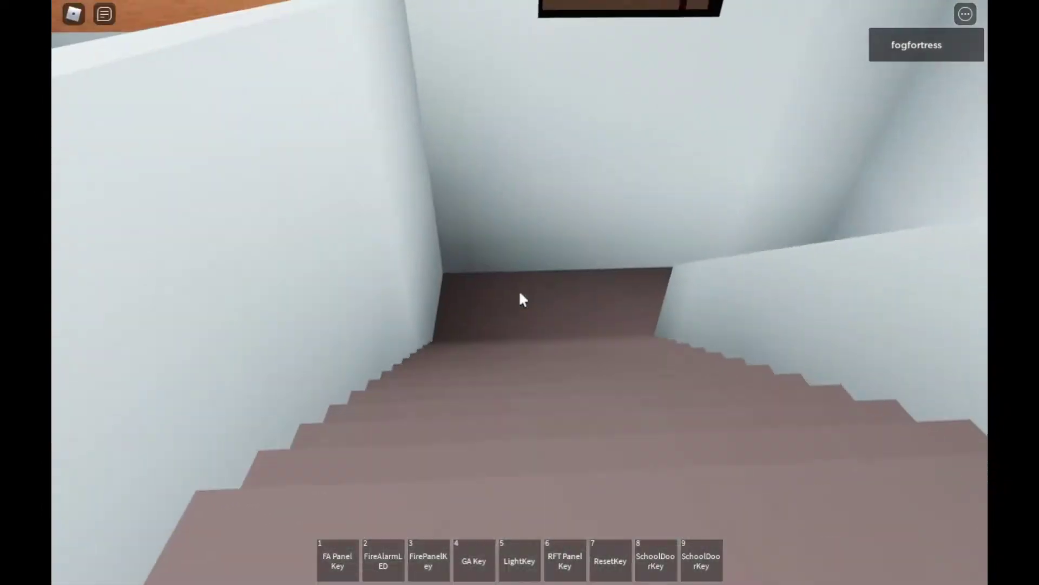
key(w)
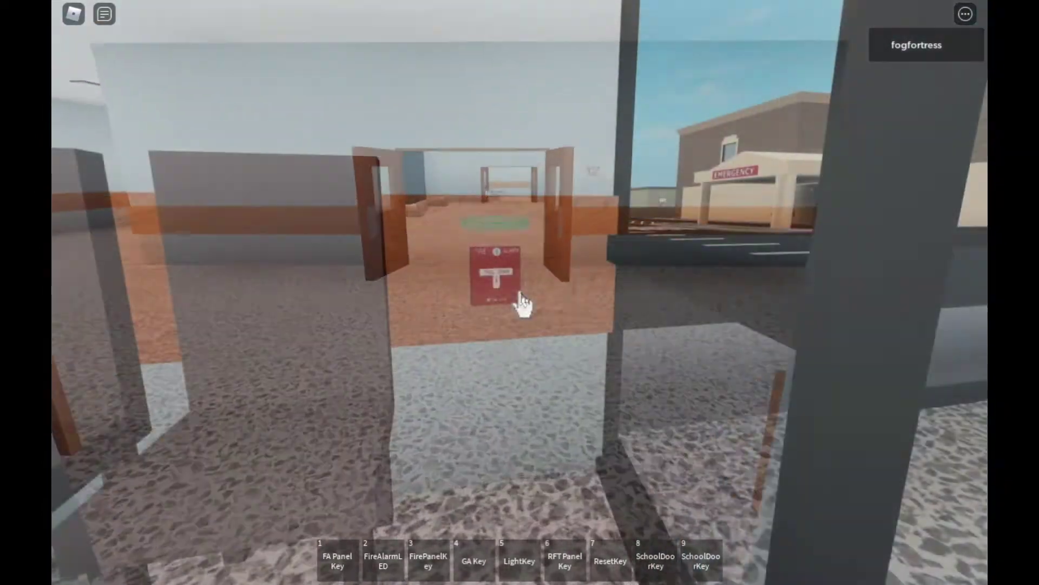
key(w)
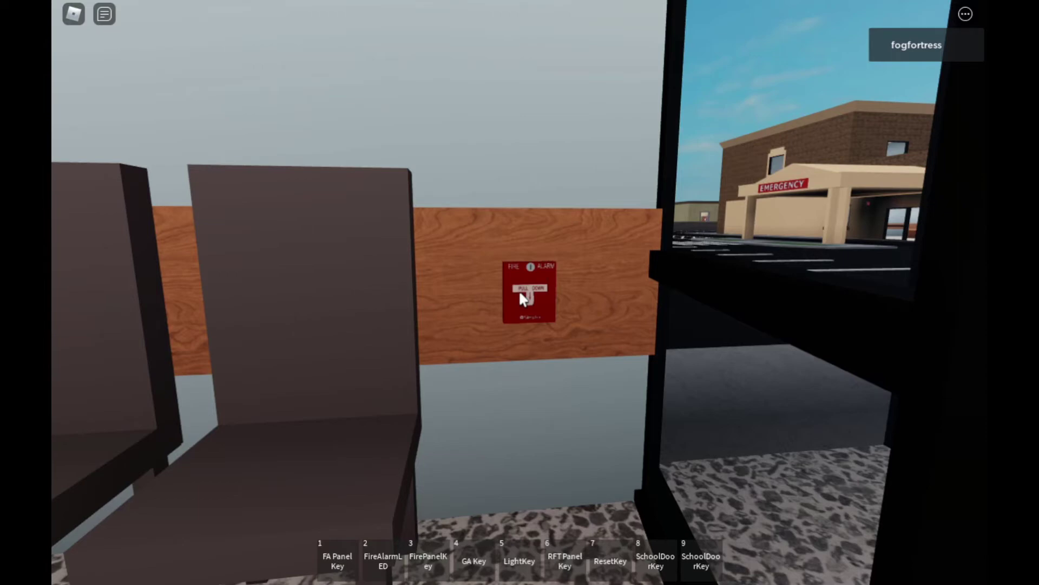
key(a)
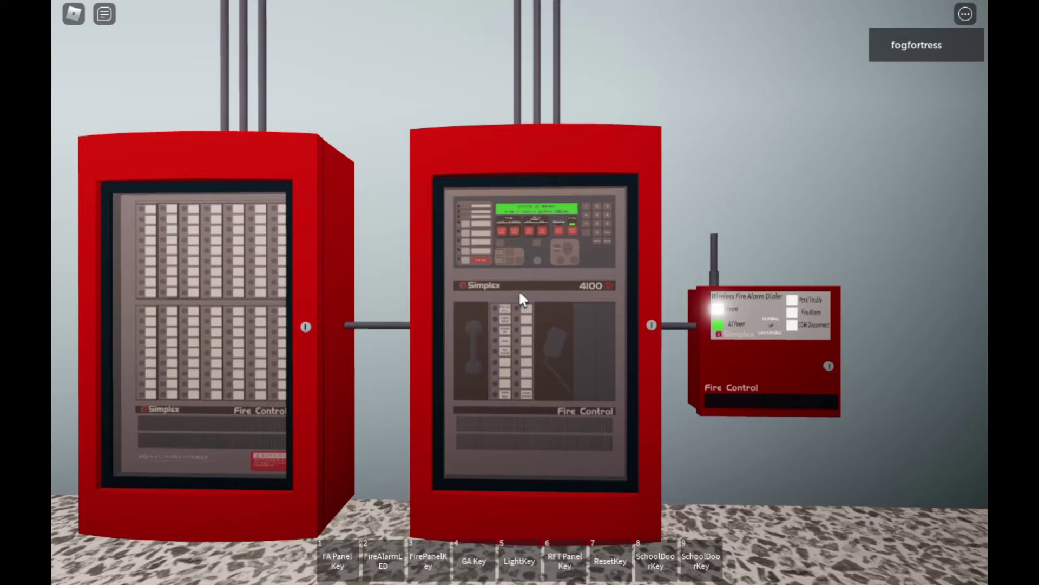
Walk to the pull station beside the chairs and pull down its handle.
key(w)
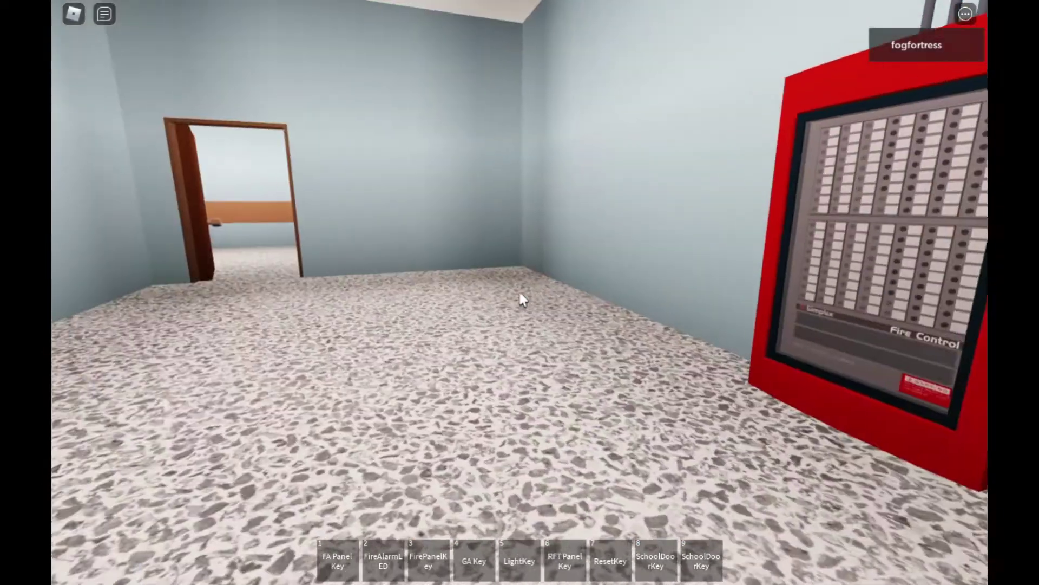
key(w)
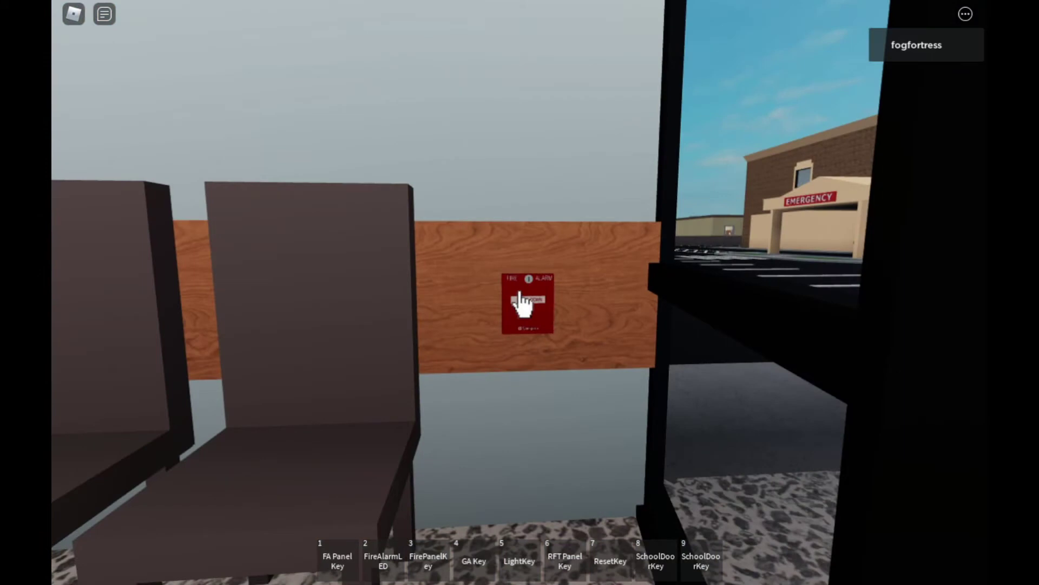
click(520, 297)
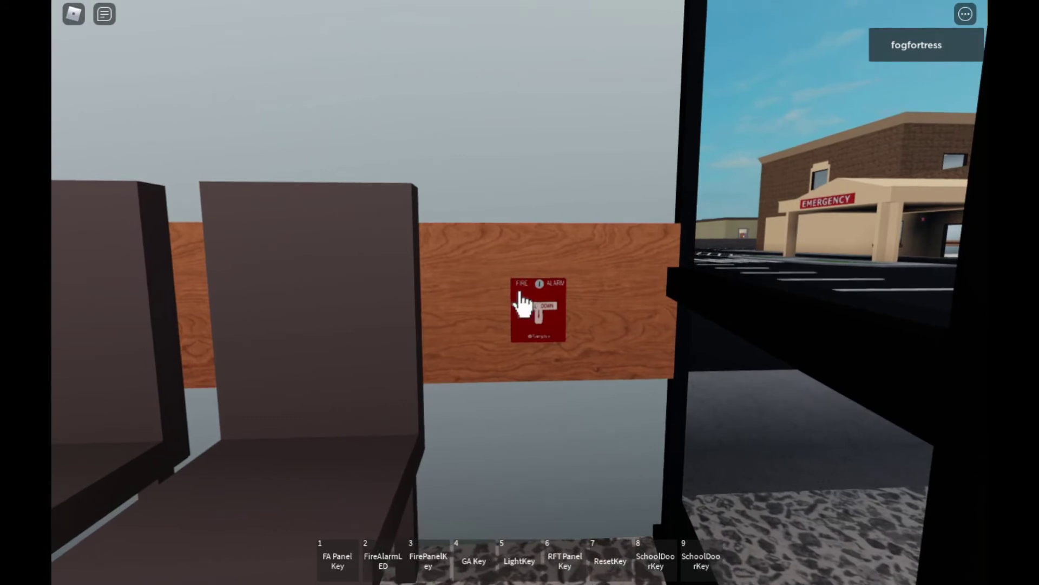
Equip the ResetKey with 7 and reset the activated pull station.
key(7)
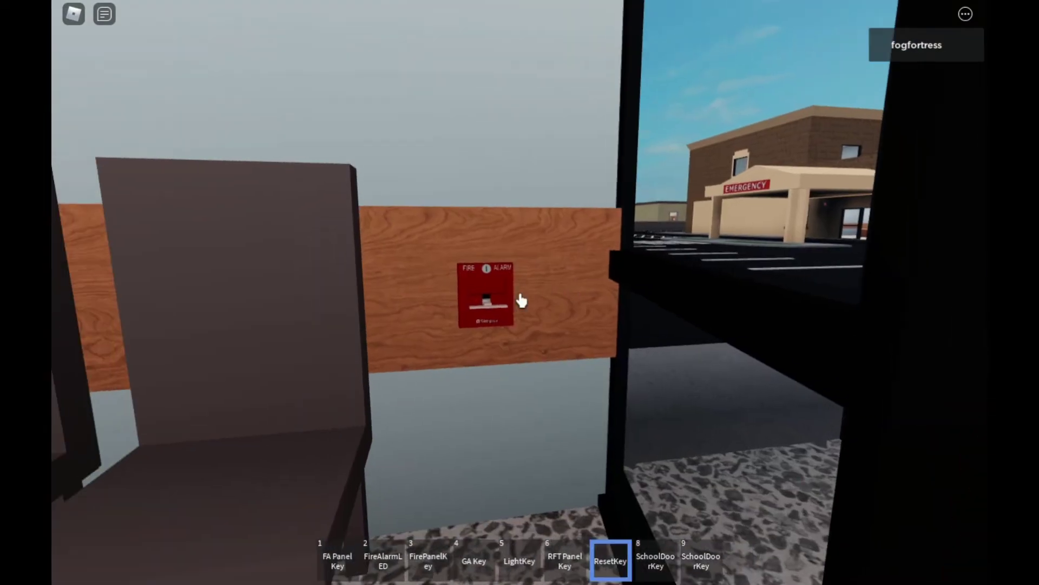
click(520, 301)
key(7)
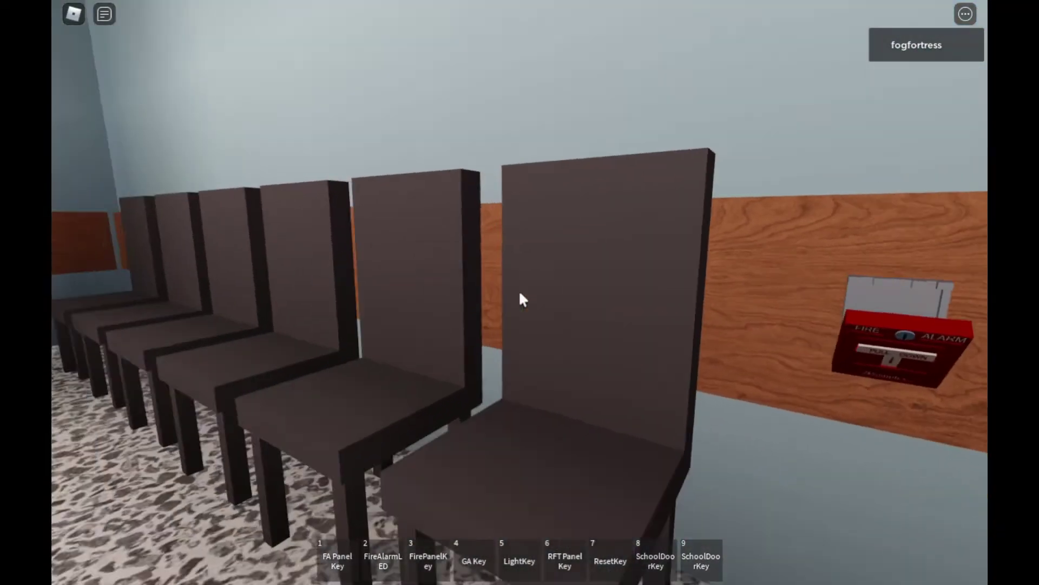
Walk past the chairs to the wall pull station and look it over.
key(w)
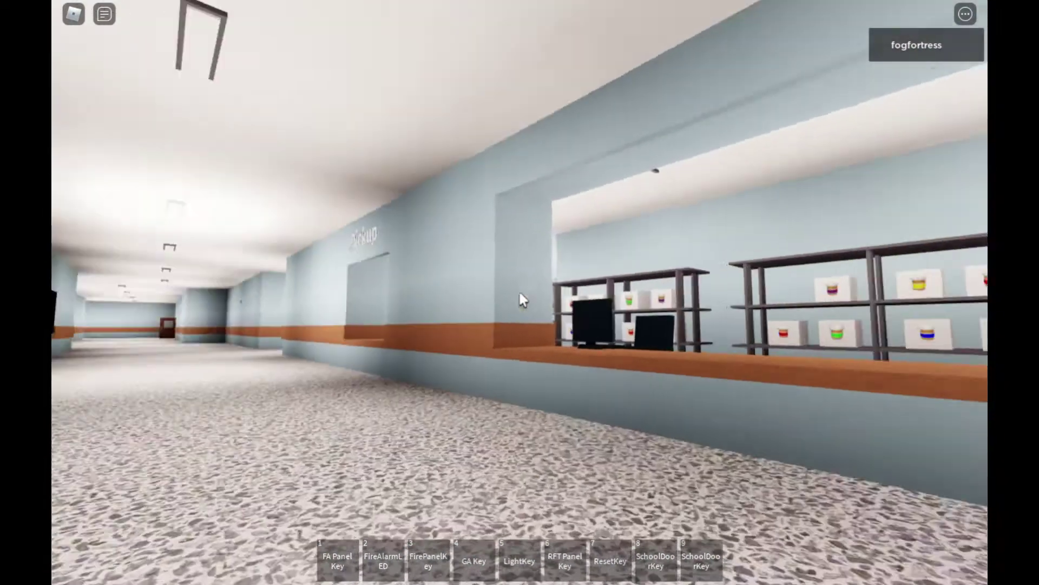
key(w)
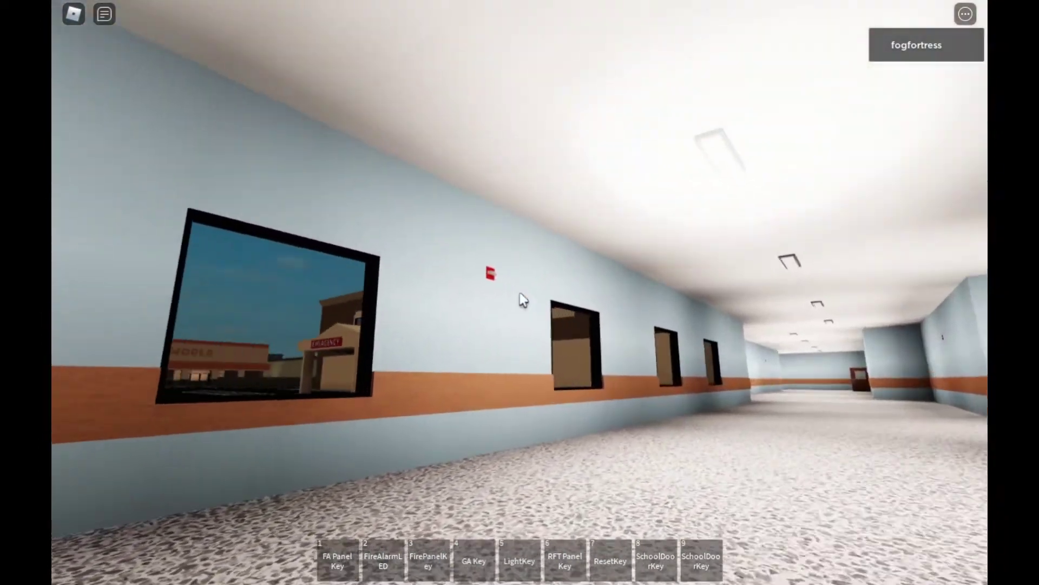
key(w)
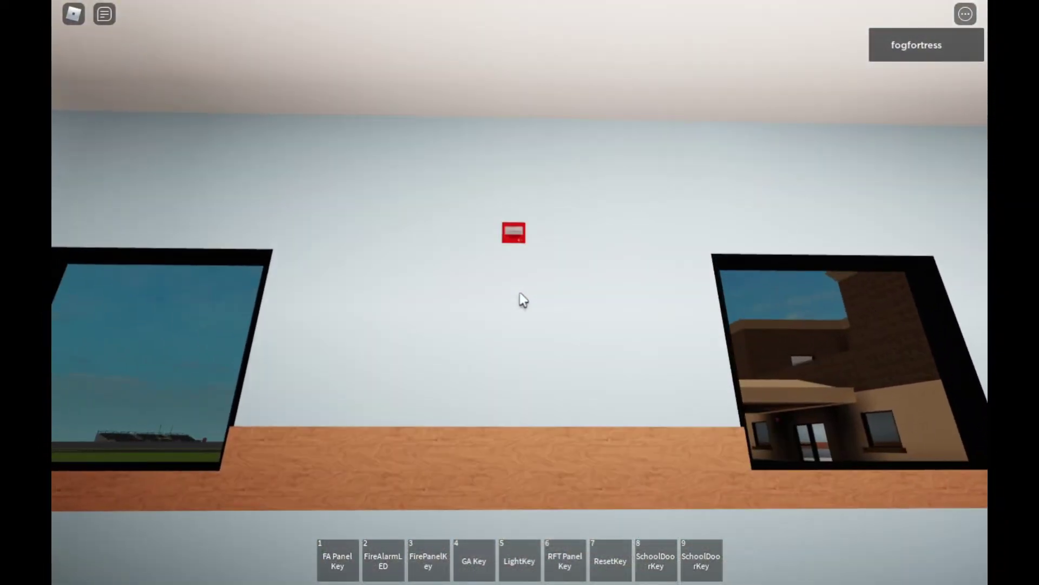
key(a)
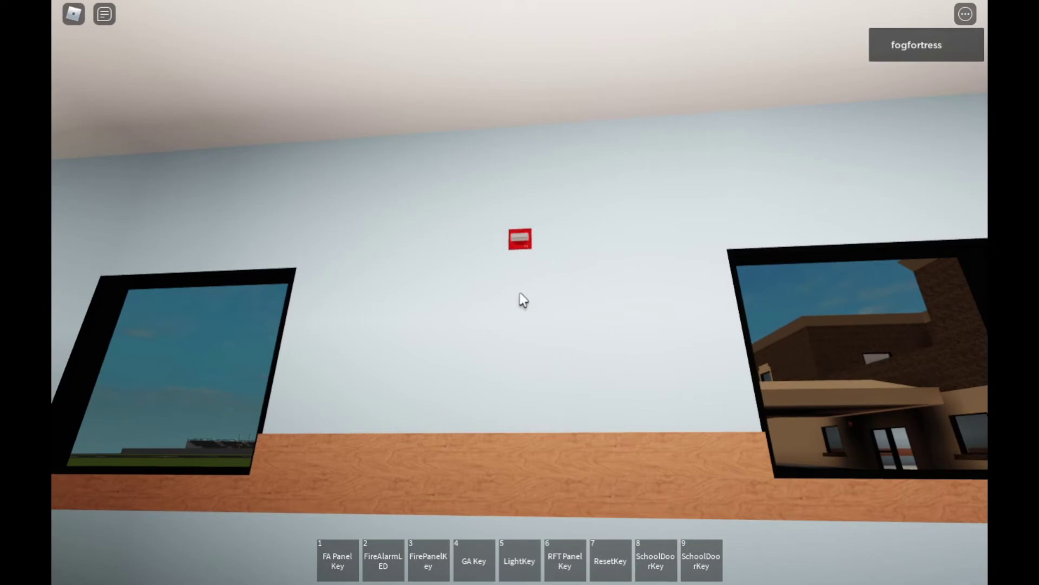
key(d)
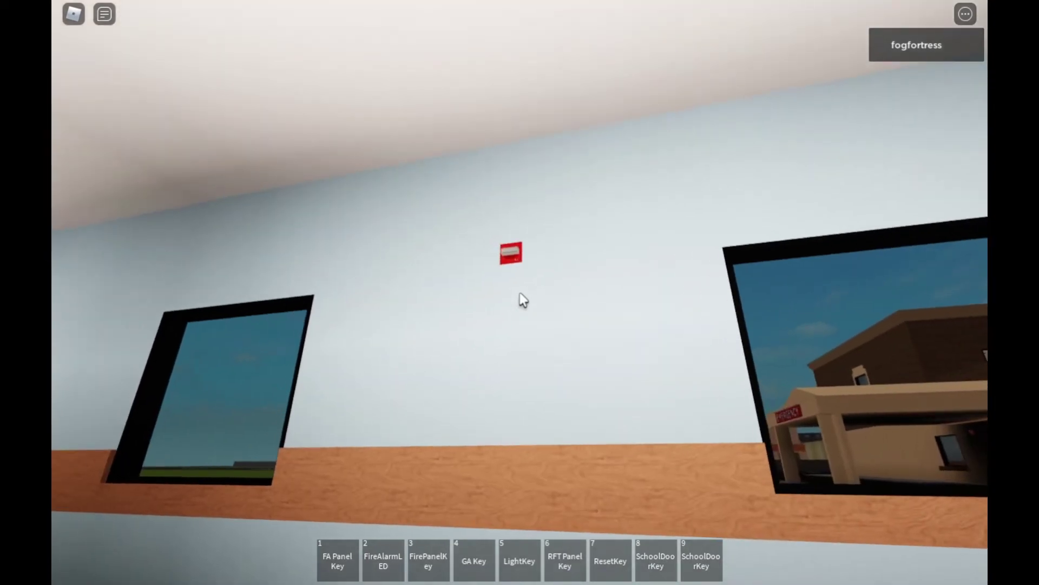
Walk down the hallway past the red fire alarm and doors toward the stairs.
key(Right)
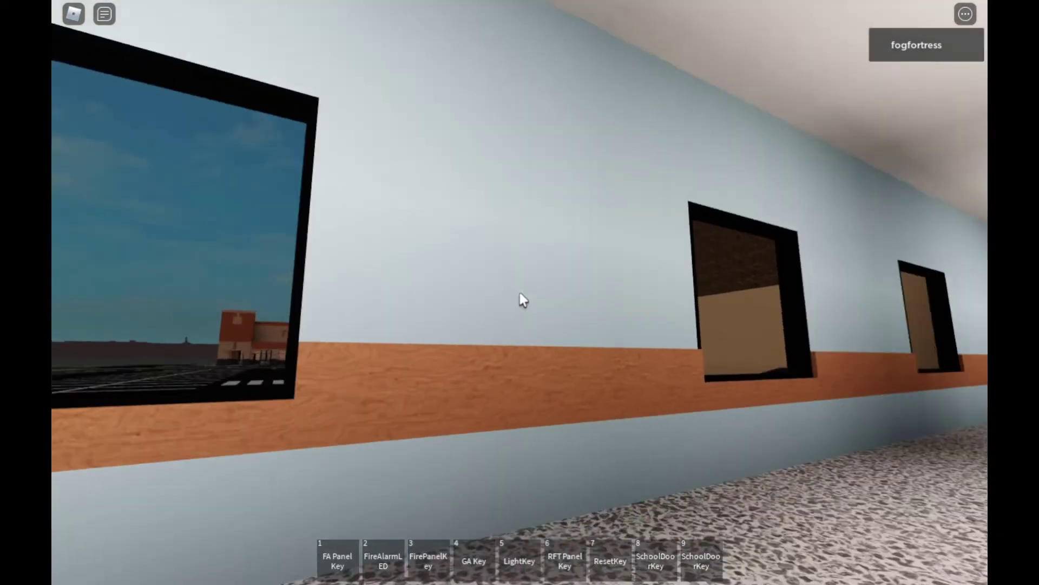
key(w)
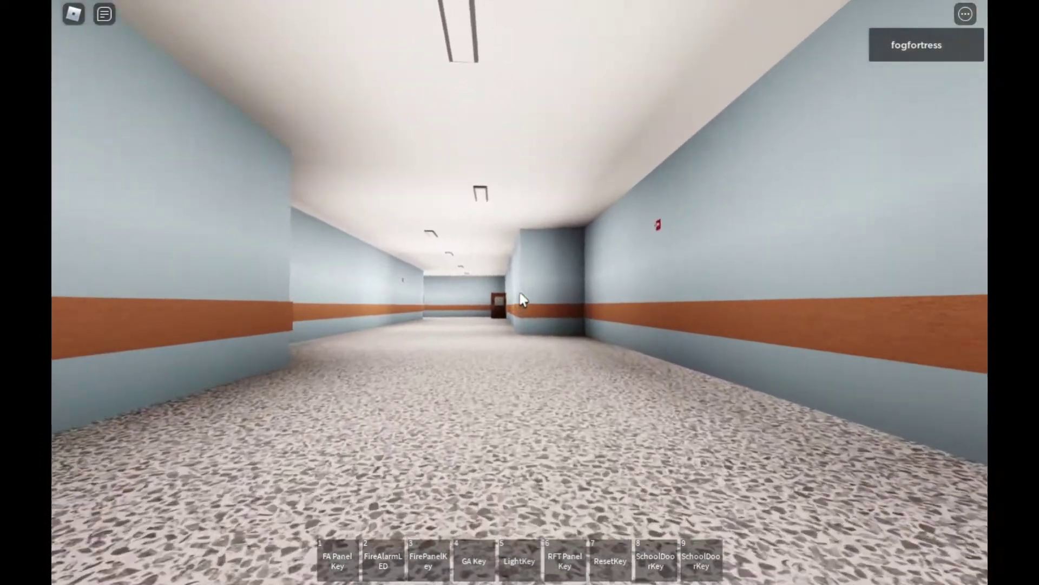
key(w)
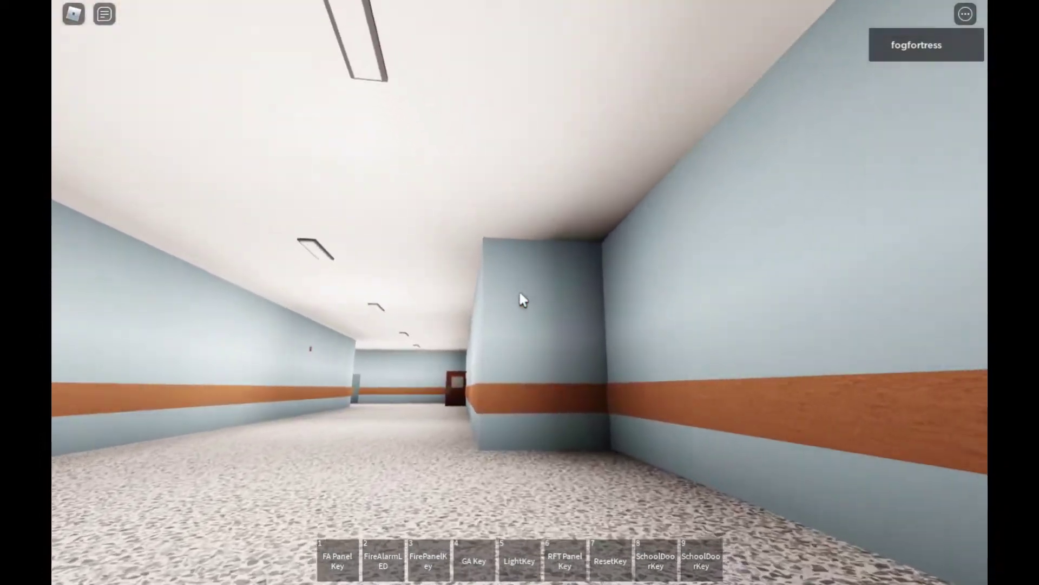
key(w)
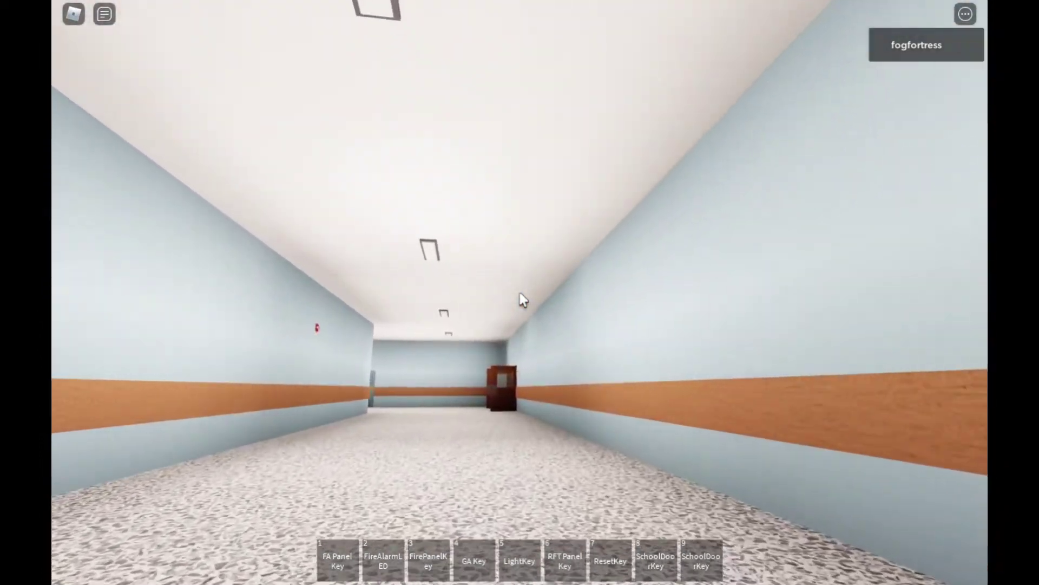
key(w)
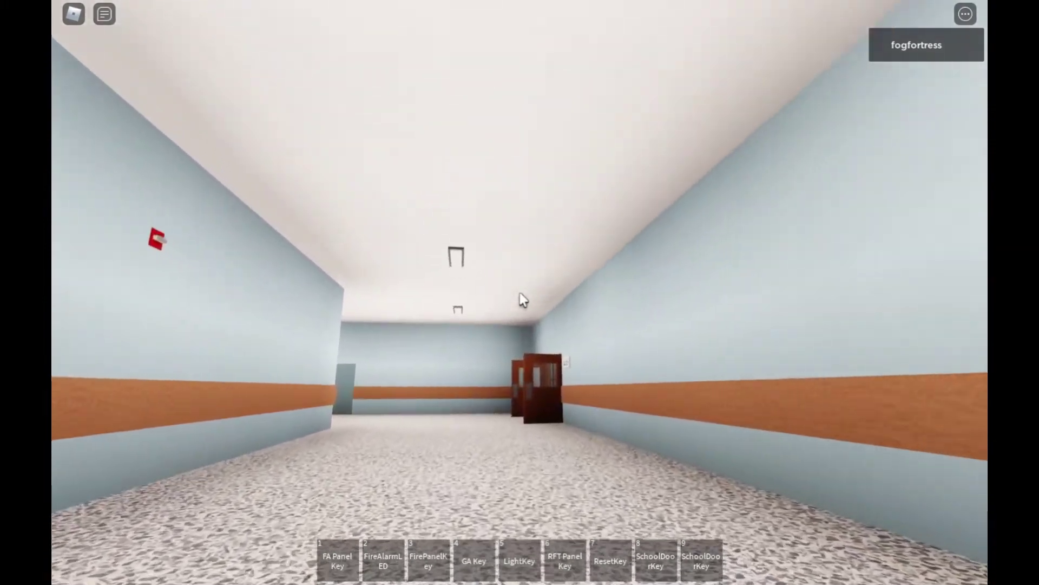
key(w)
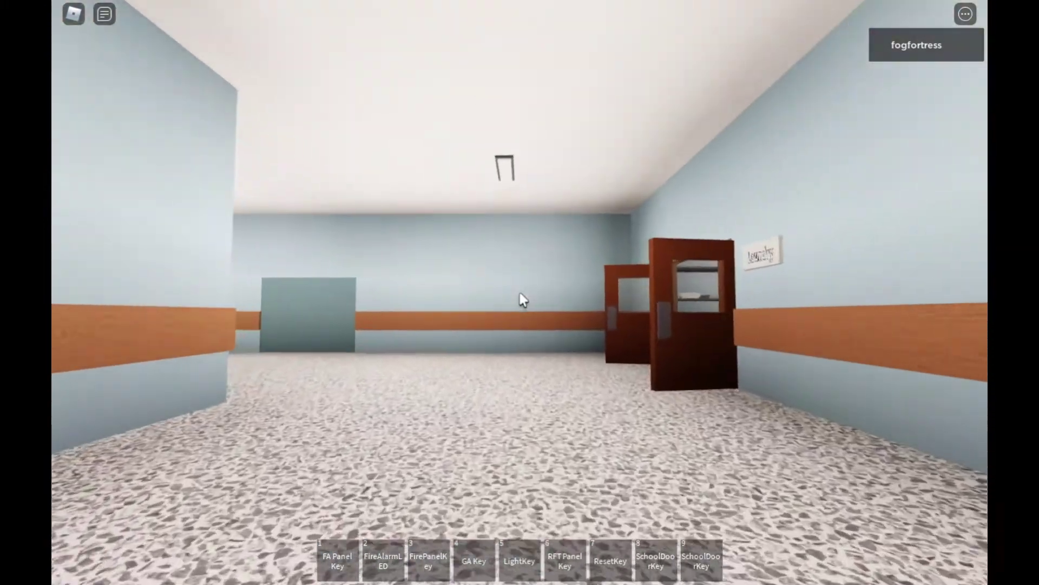
key(w)
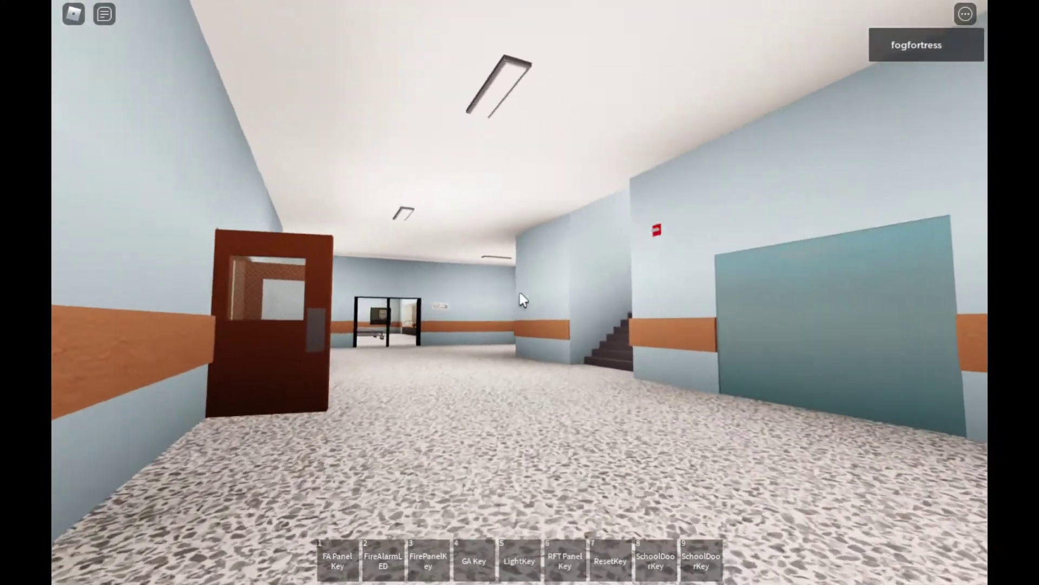
Check the ward's ceiling smoke detector, then view the Cafeteria's detector and tables.
key(w)
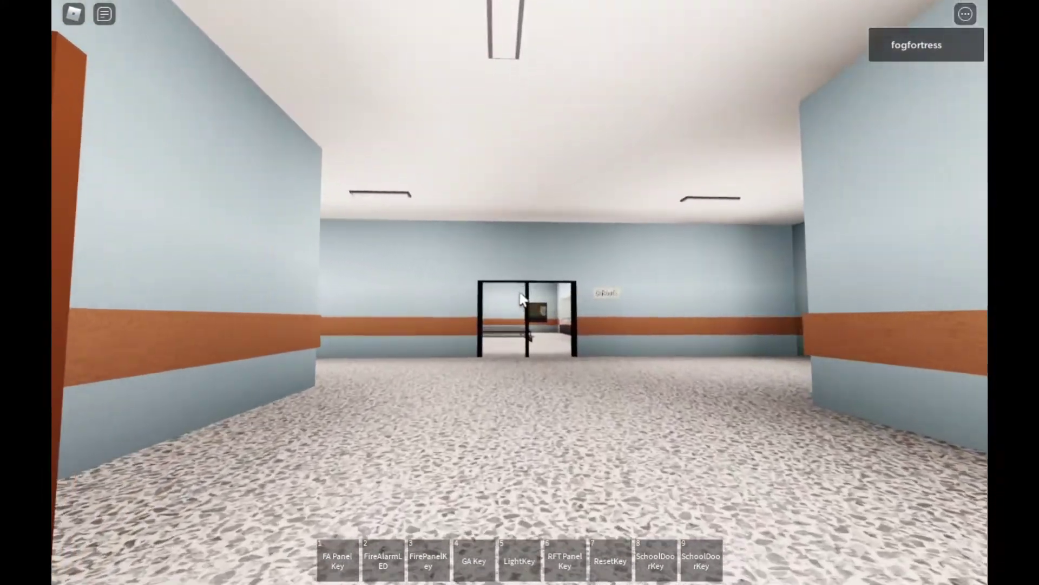
key(w)
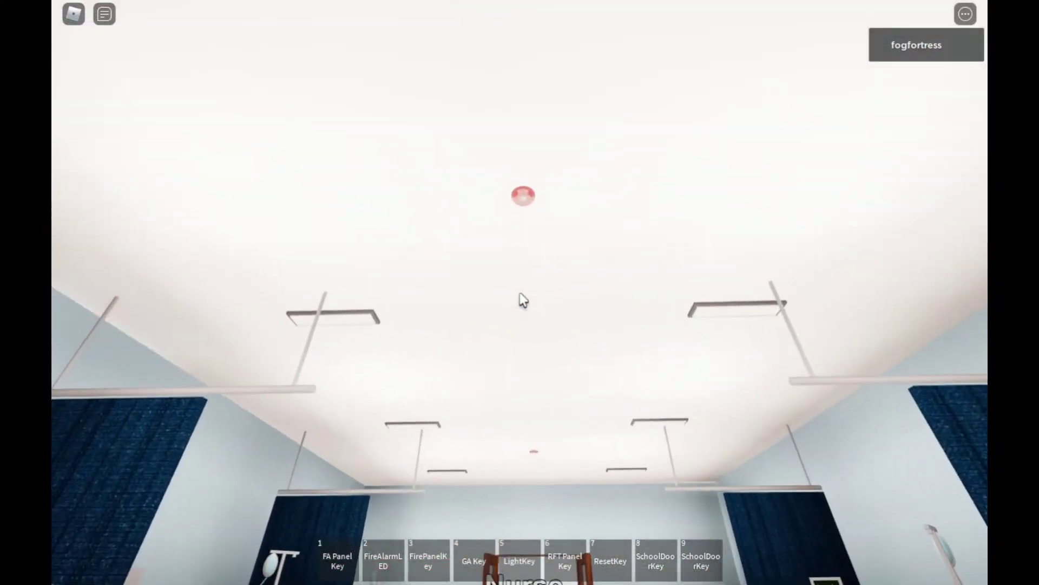
key(w)
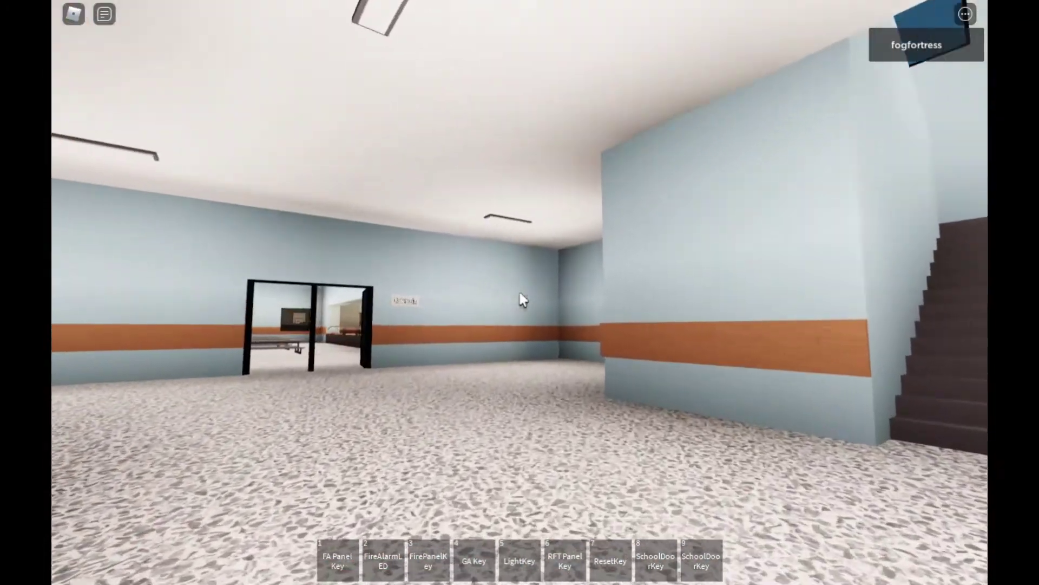
key(w)
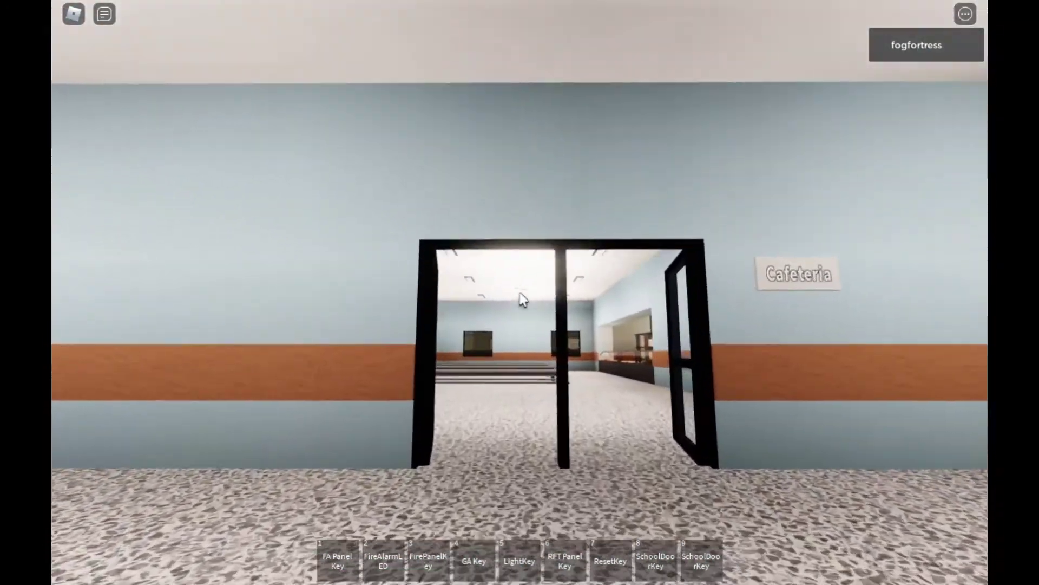
key(w)
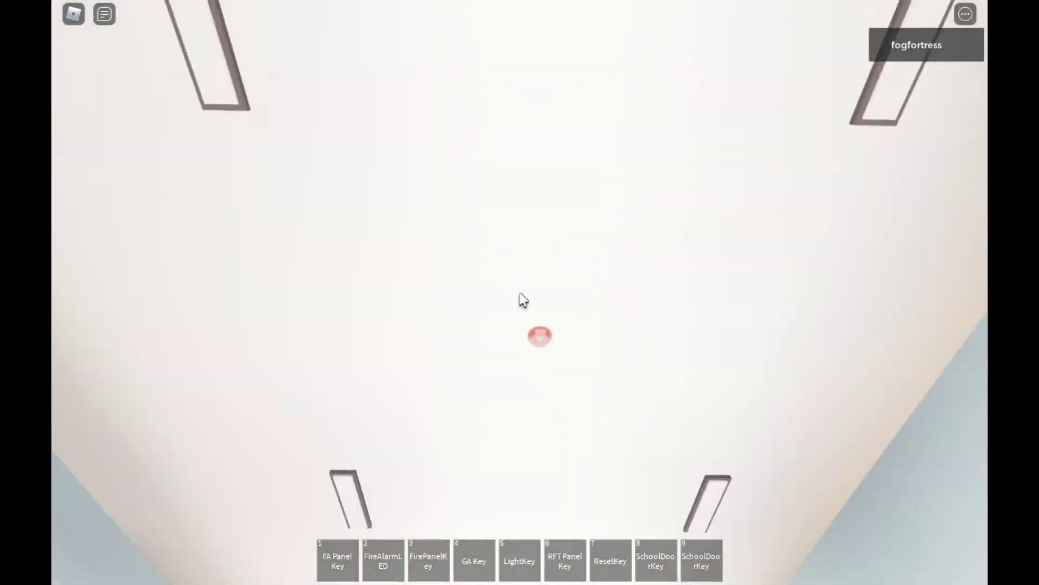
key(w)
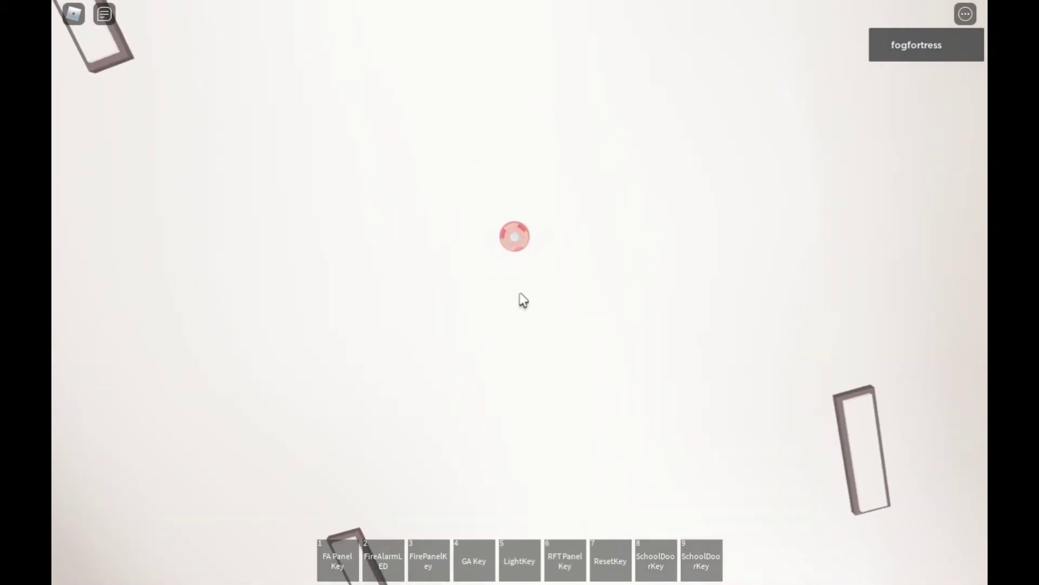
drag(522, 301, 521, 300)
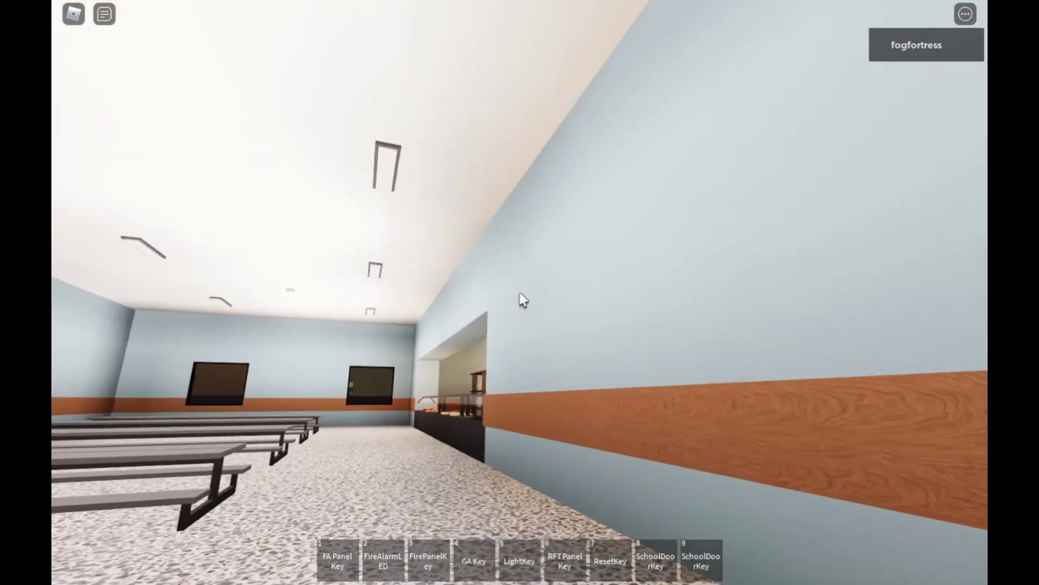
Walk through the kitchen's shelved corridor and look up at its ceiling smoke detector.
key(w)
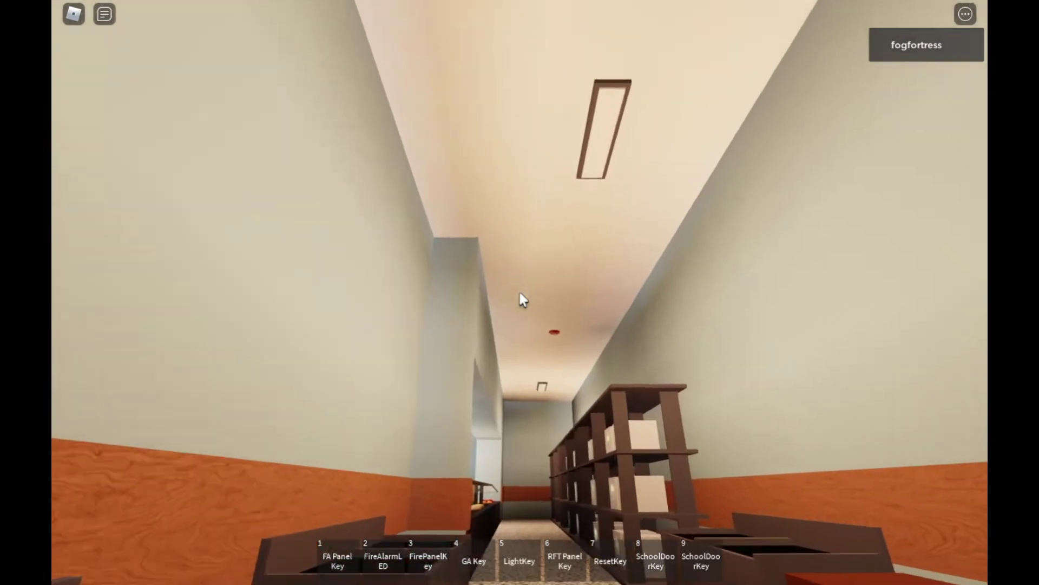
key(w)
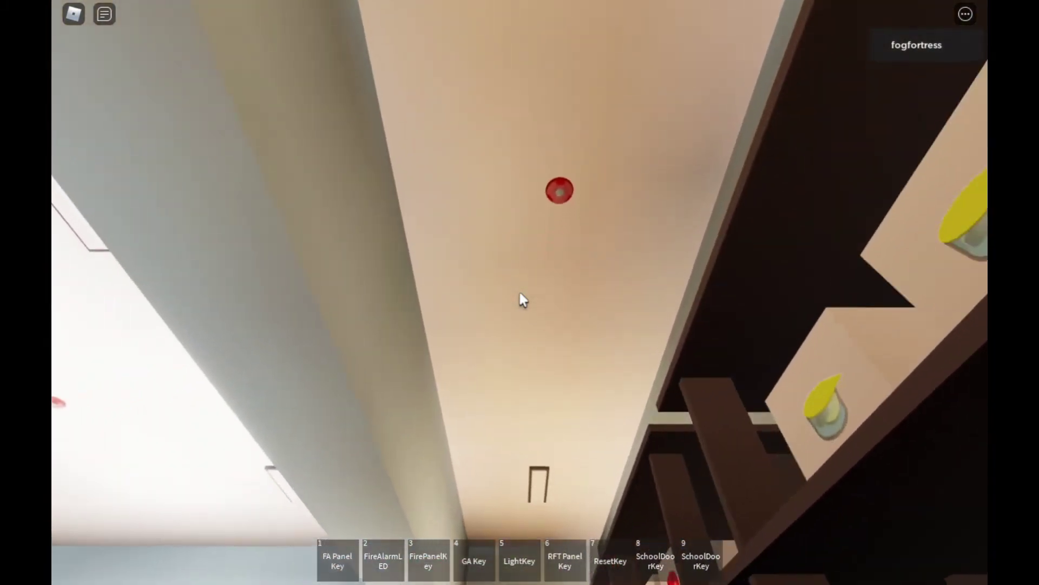
key(w)
drag(522, 300, 522, 300)
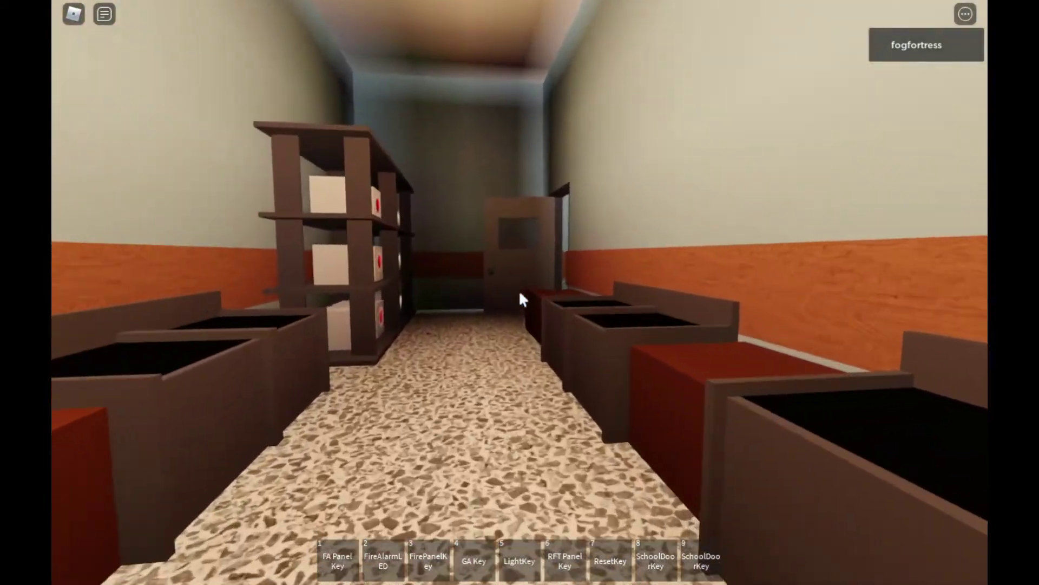
Approach and face the red wall-mounted alarm strobe, then continue down the corridor.
key(w)
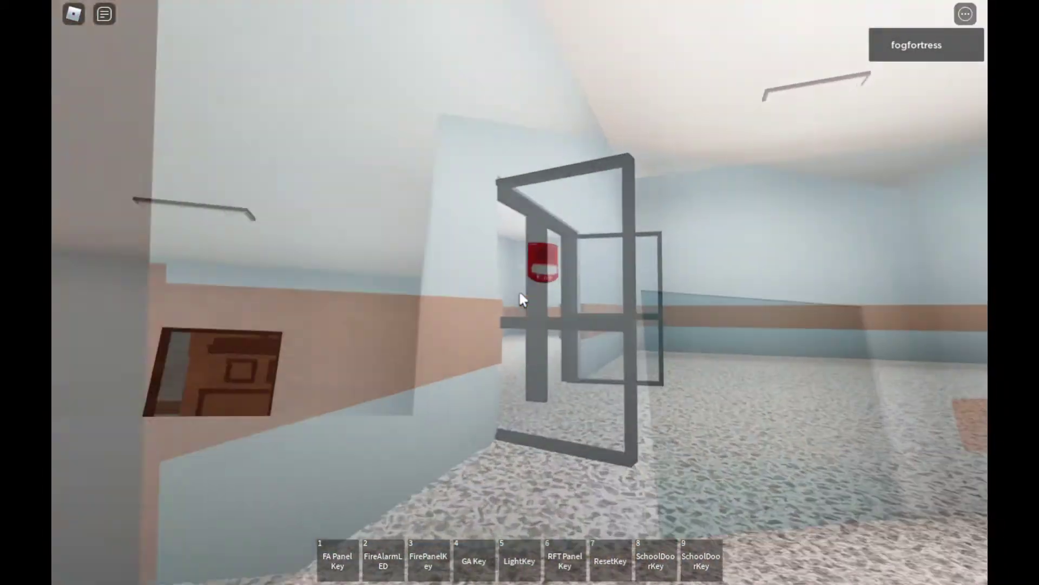
drag(522, 301, 522, 300)
key(w)
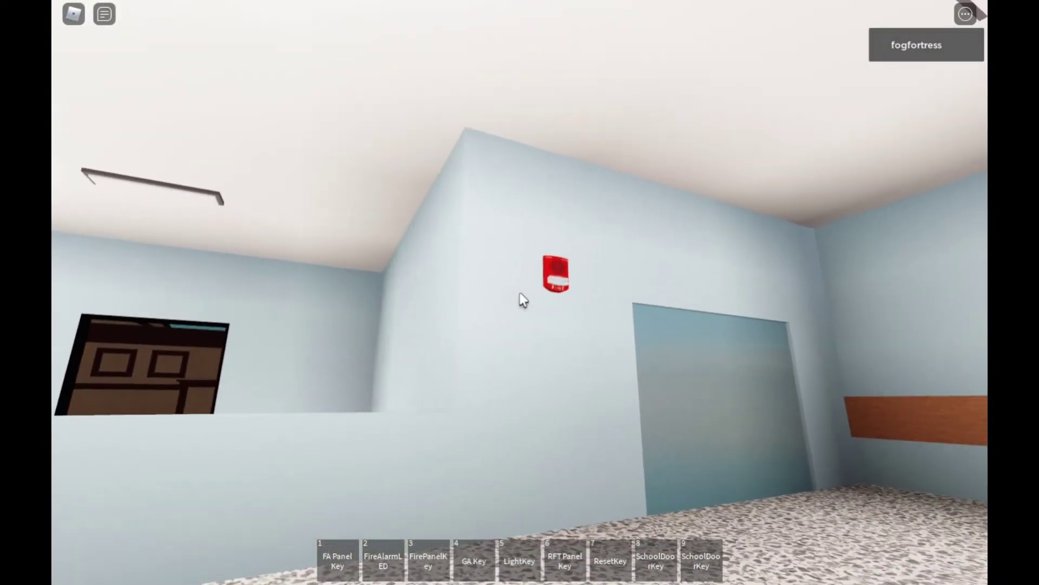
key(a)
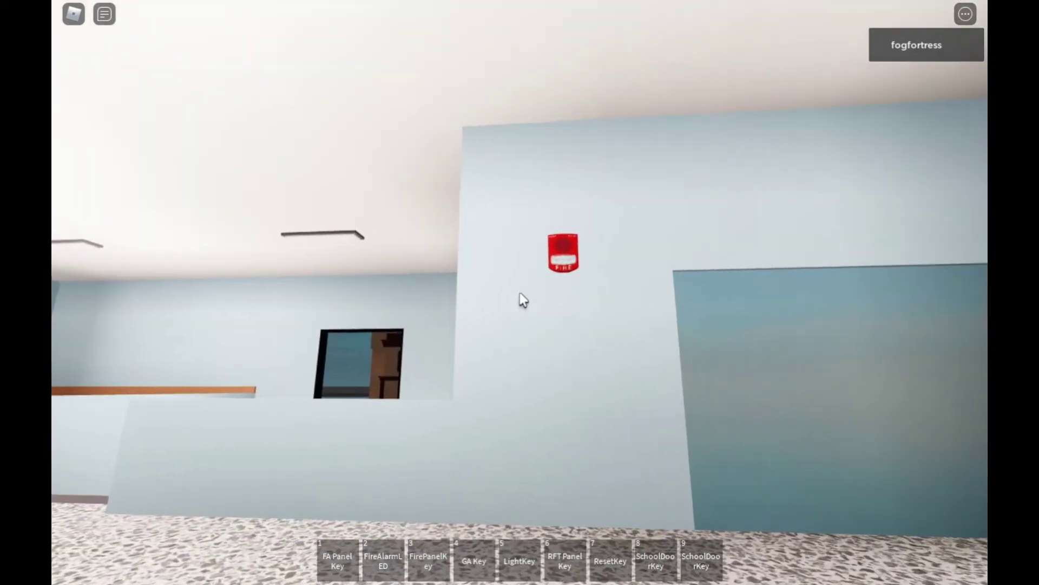
key(w)
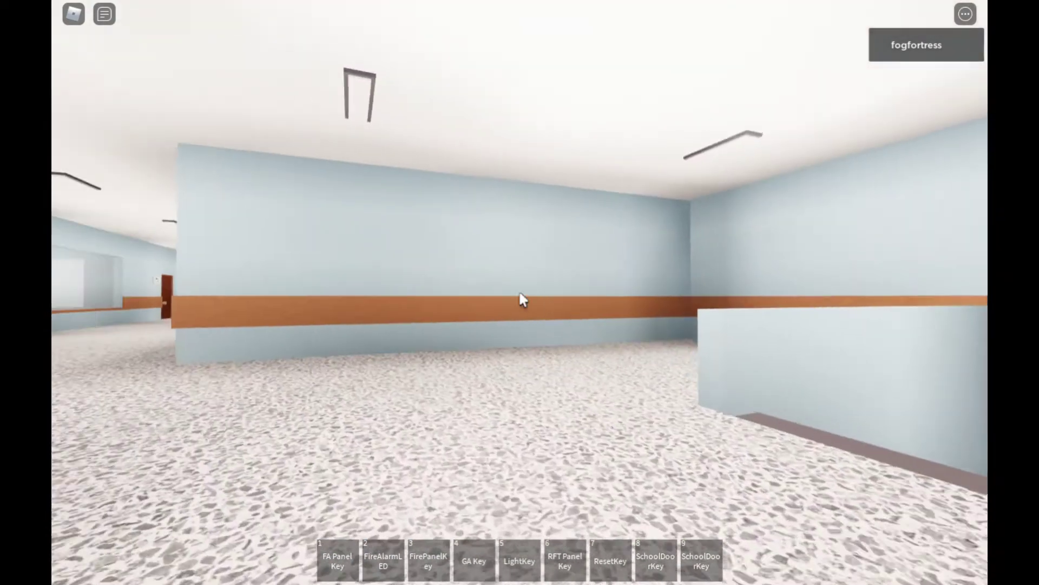
Approach the fire alarm on the blue wall, then back up to face the corridor.
key(Left)
key(w)
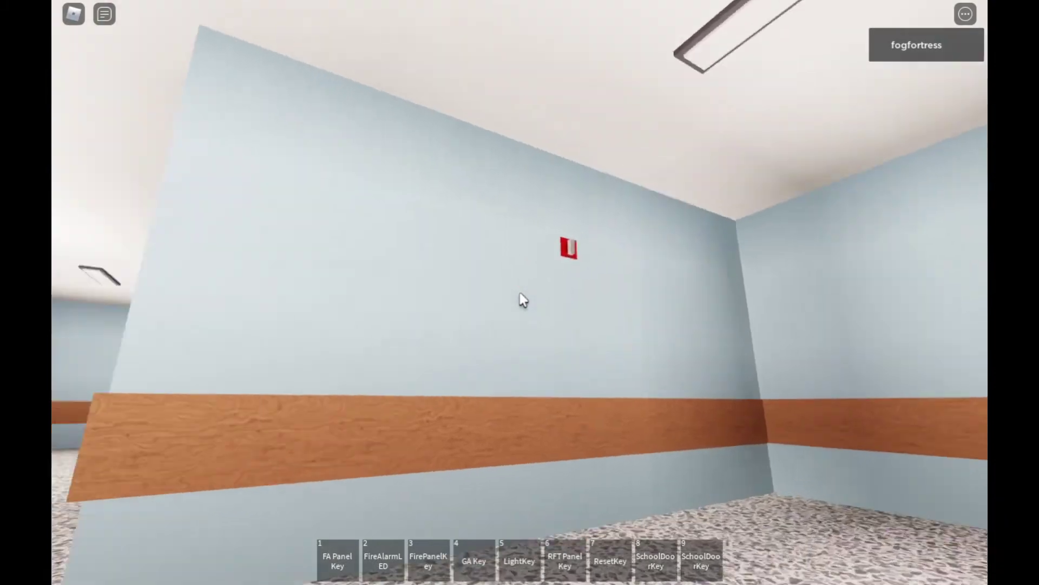
key(s)
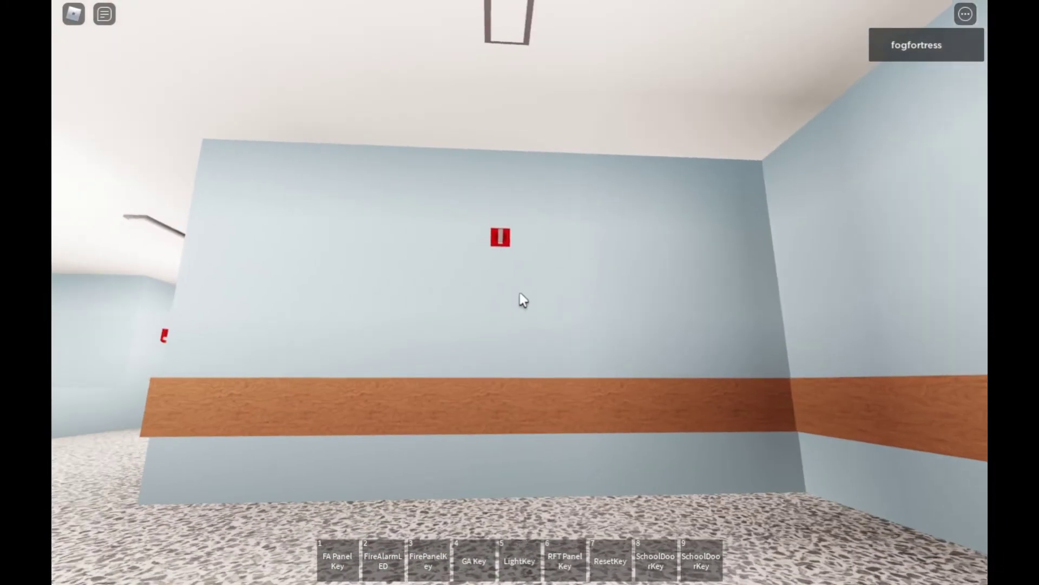
key(Right)
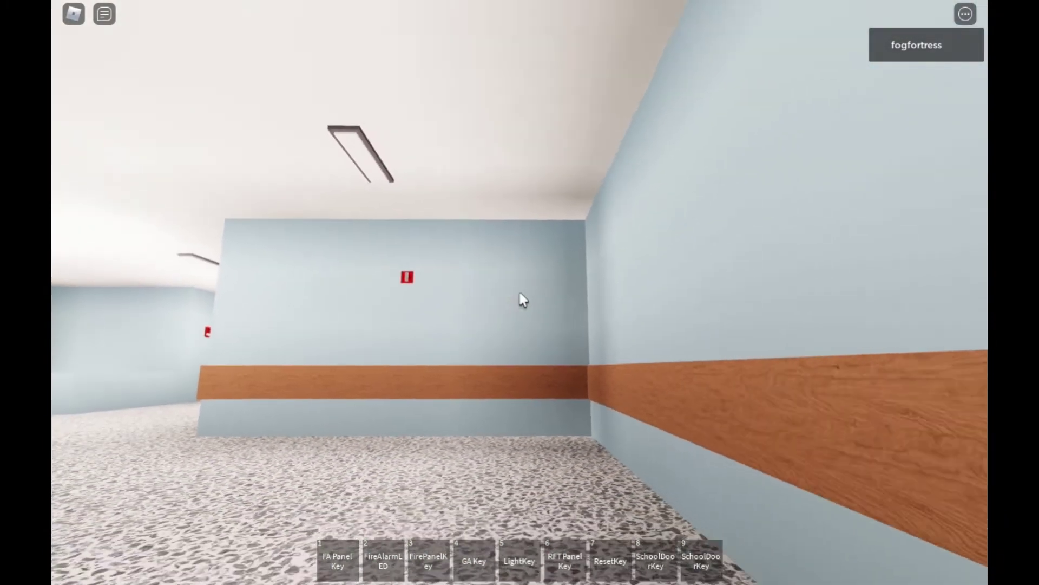
Walk into Radiology to view its fire alarm, then head toward Conference.
key(w)
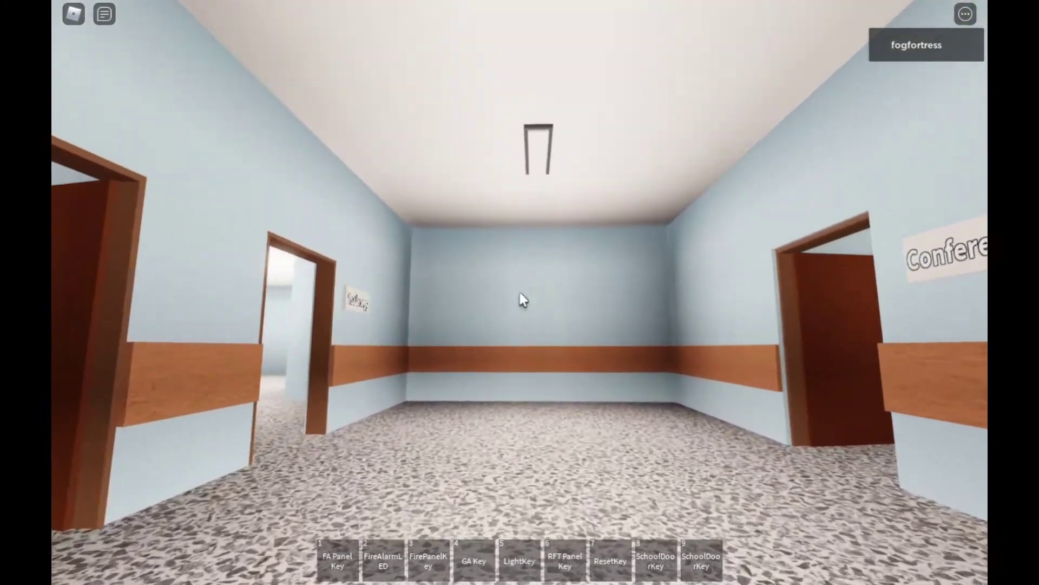
key(Left)
key(w)
key(Right)
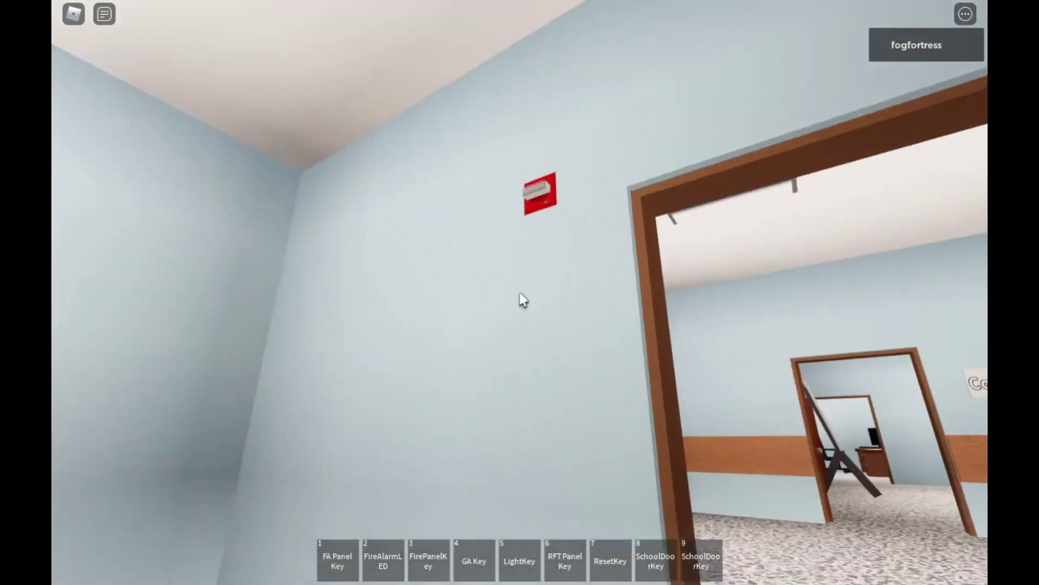
key(w)
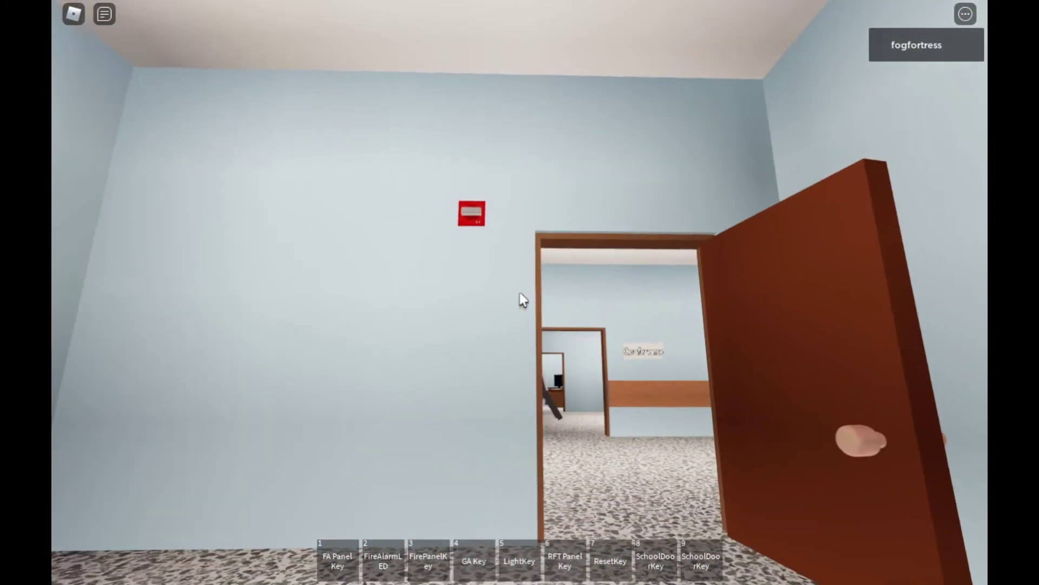
key(Right)
Enter the office in the Conference area and look up at the FIRE strobe.
key(w)
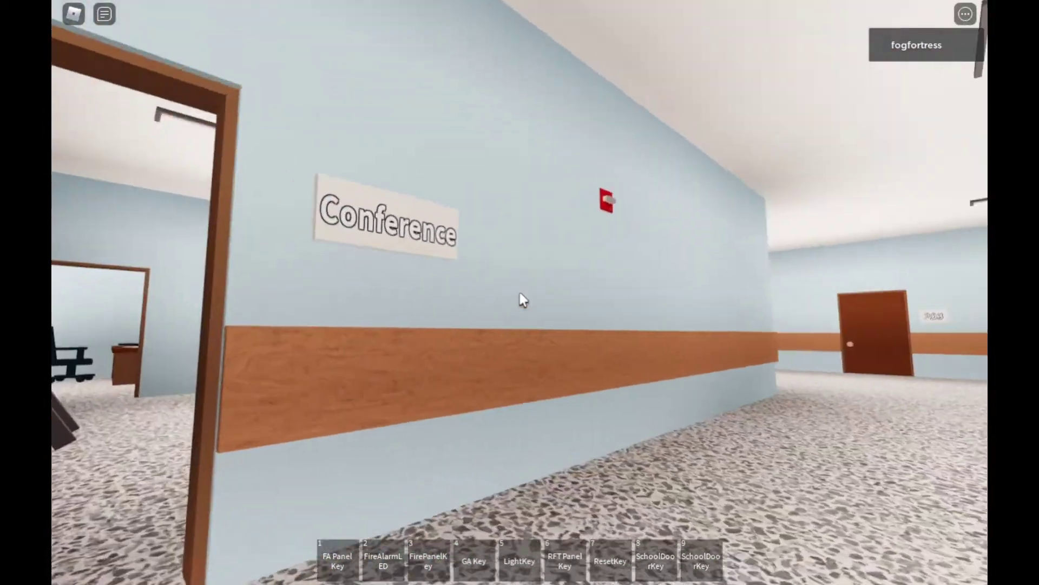
key(Left)
key(Left)
key(w)
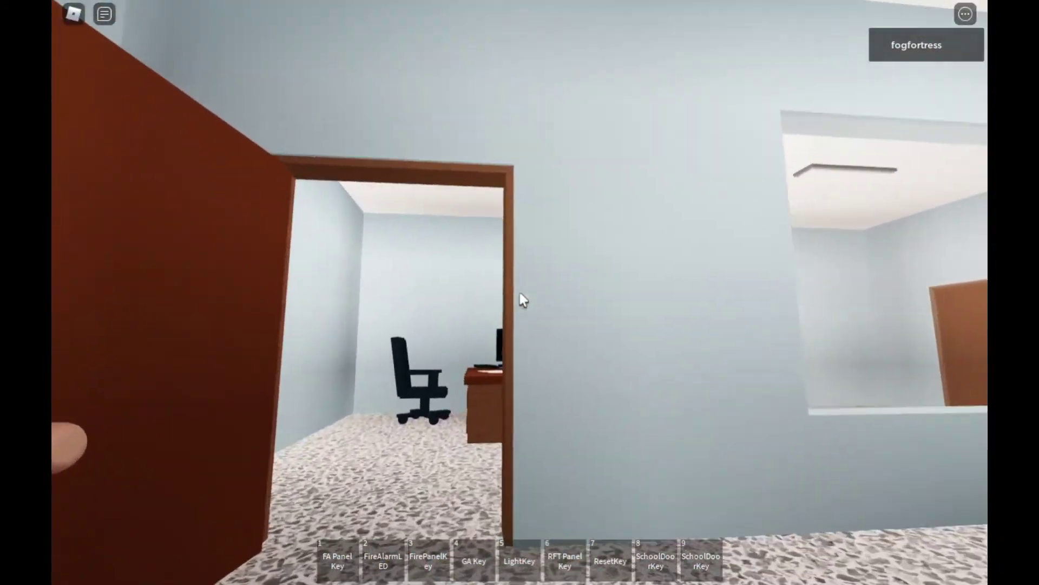
key(Right)
key(Page_Up)
Walk through the conference room and exit into the hallway.
key(Page_Down)
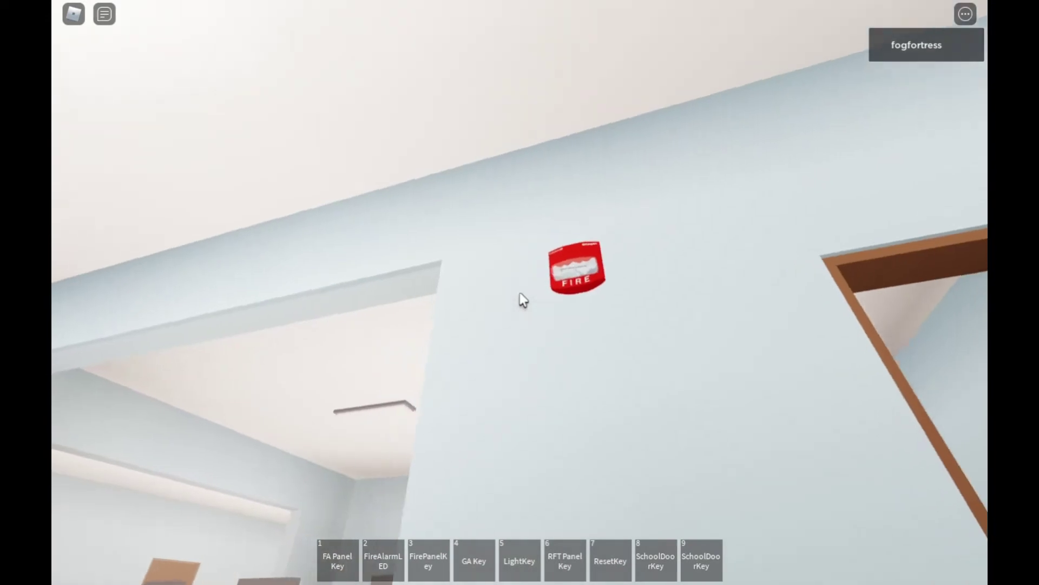
key(w)
key(Right)
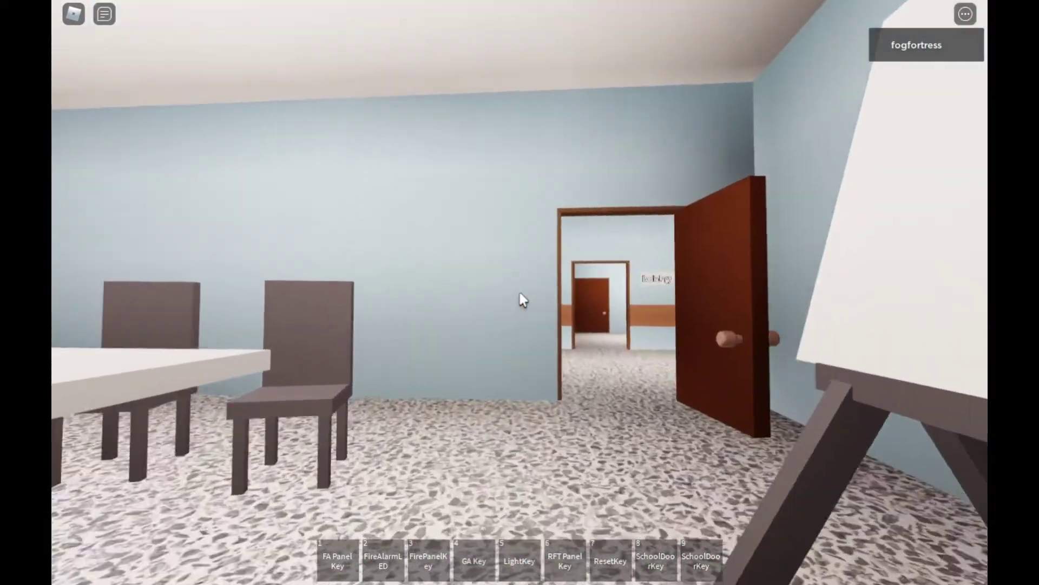
key(w)
Walk past doors 203 and 202 into the windowed corridor to its fire alarm.
key(Left)
key(w)
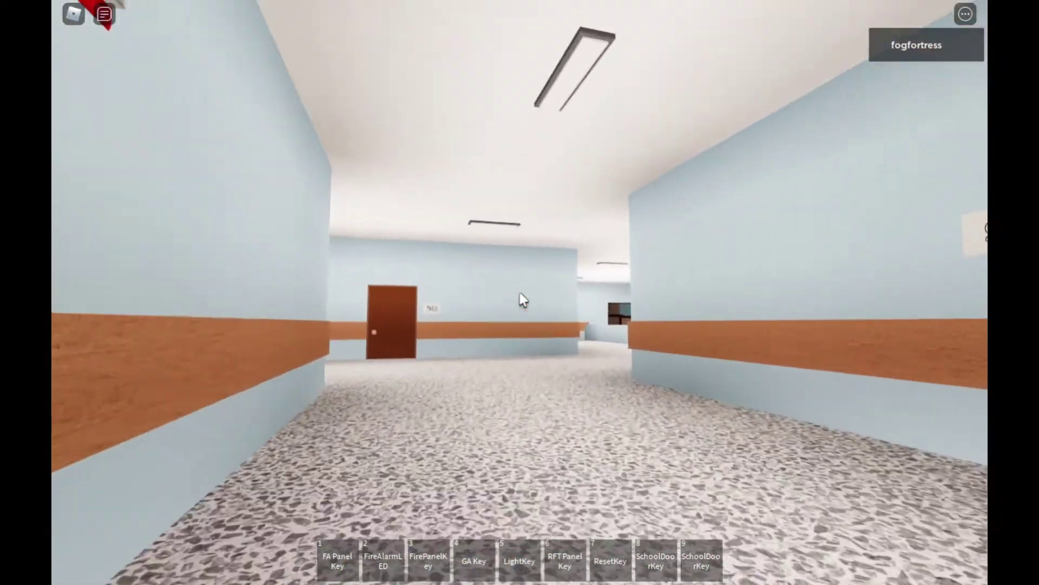
key(Left)
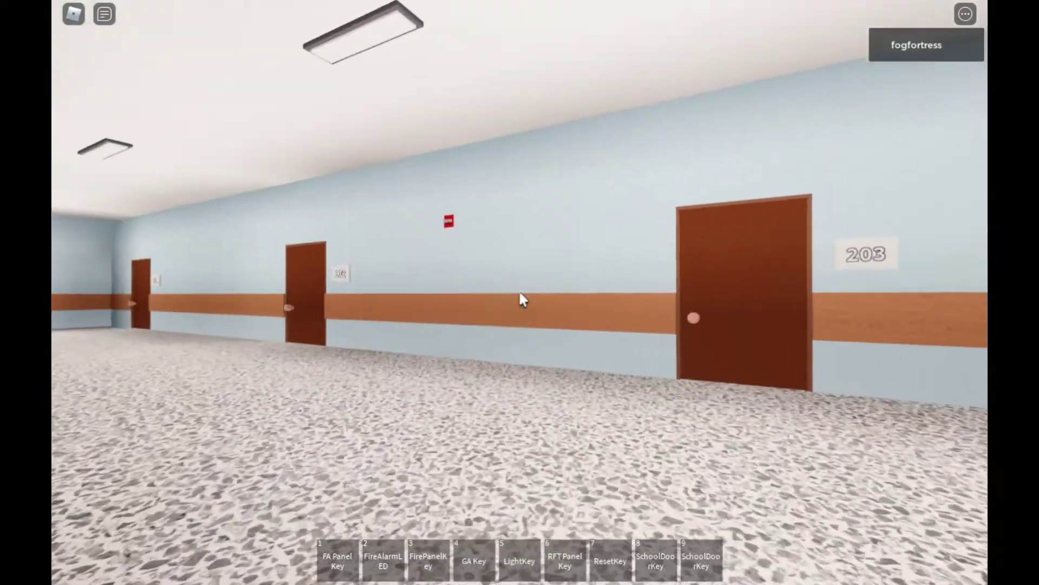
key(w)
key(Left)
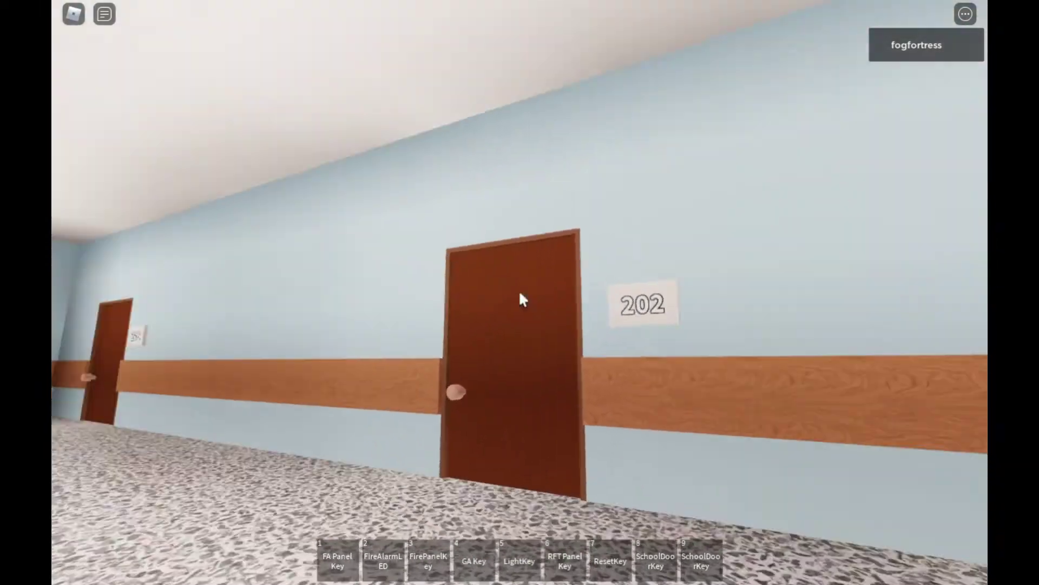
key(w)
key(Left)
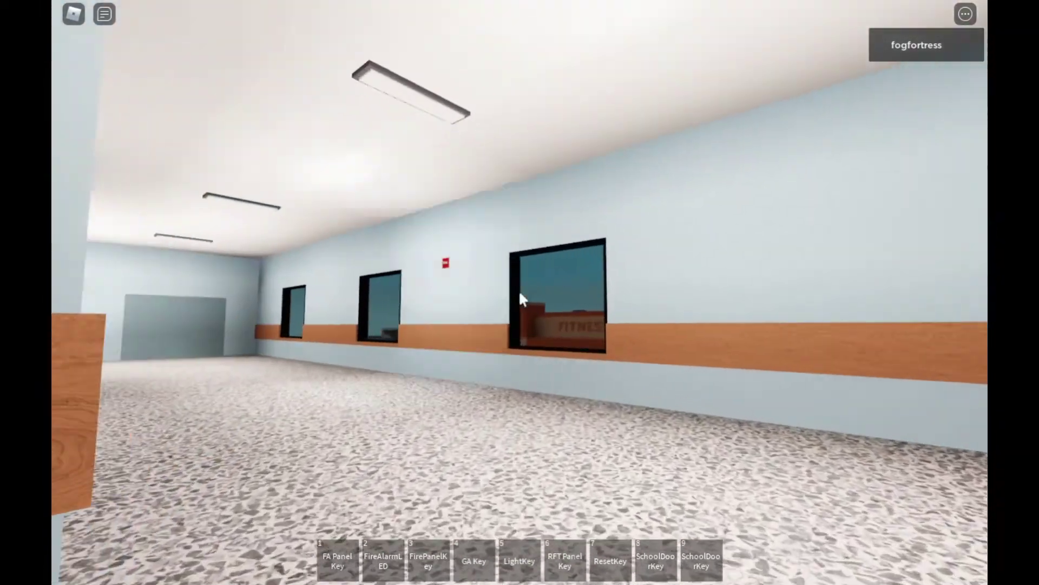
key(w)
Inspect the pillar-mounted fire alarm speaker in the next room from several angles.
key(Left)
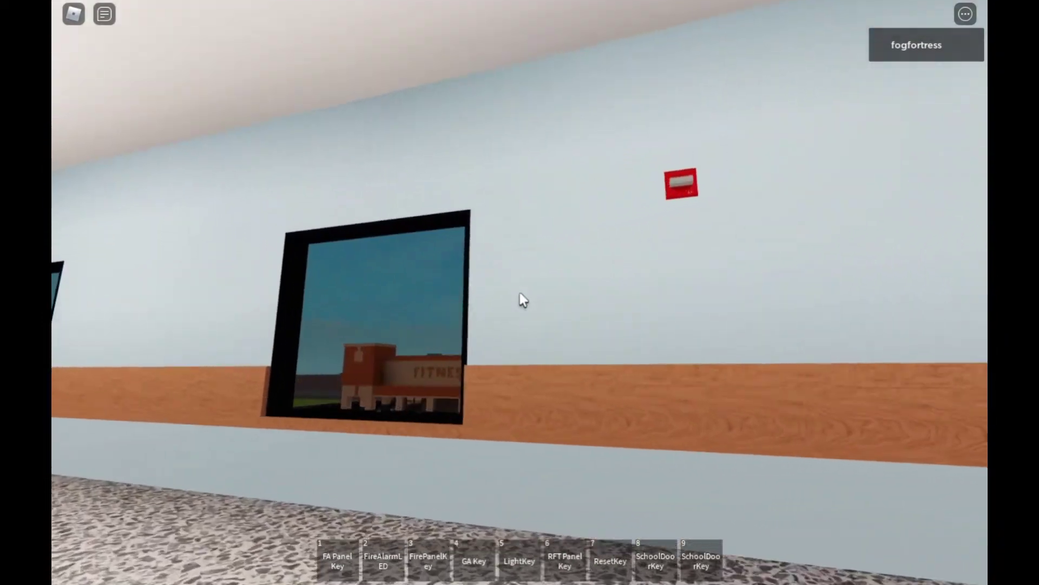
key(w)
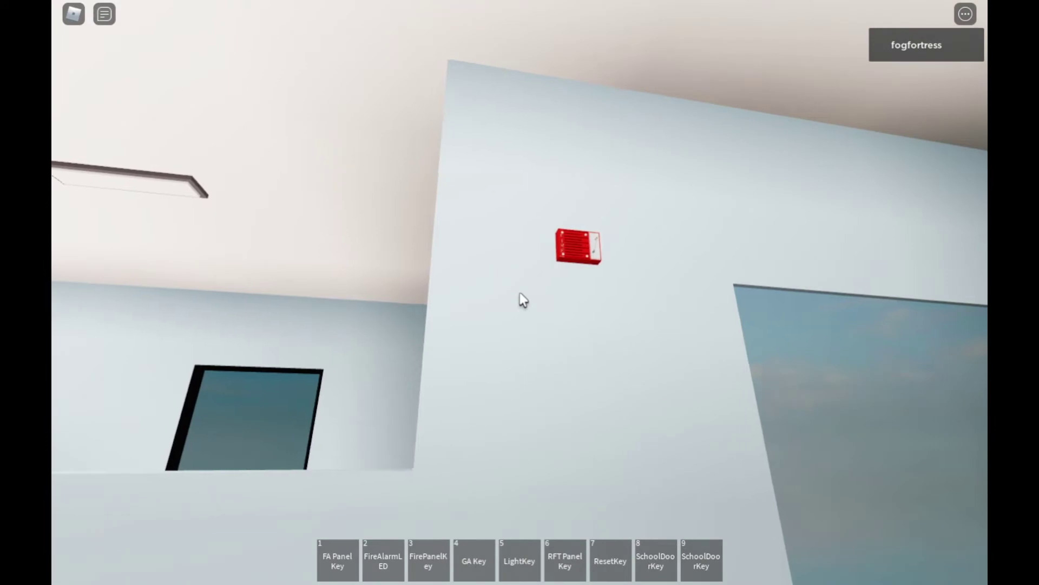
key(s)
key(w)
key(Left)
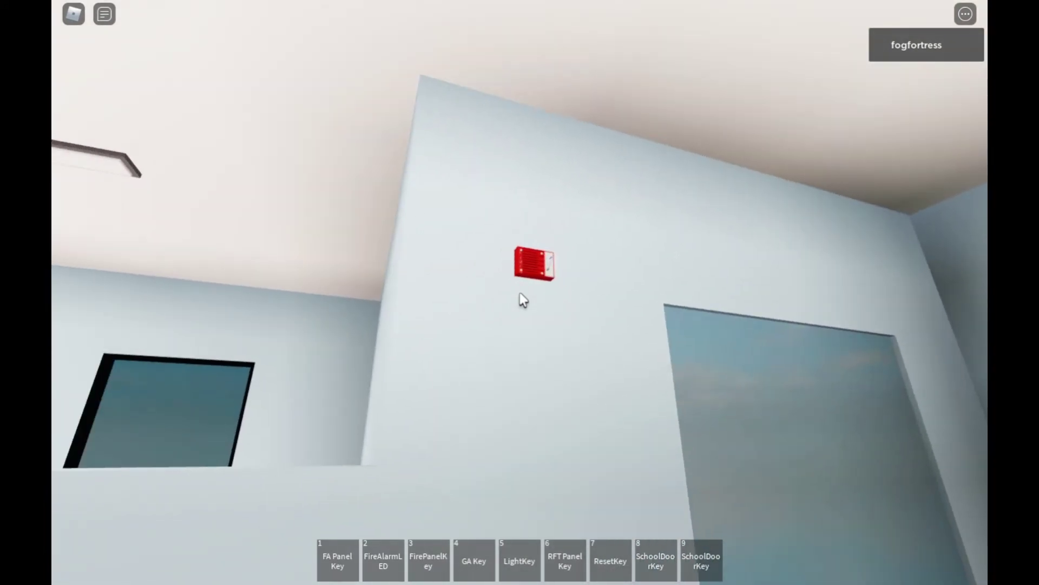
key(Page_Down)
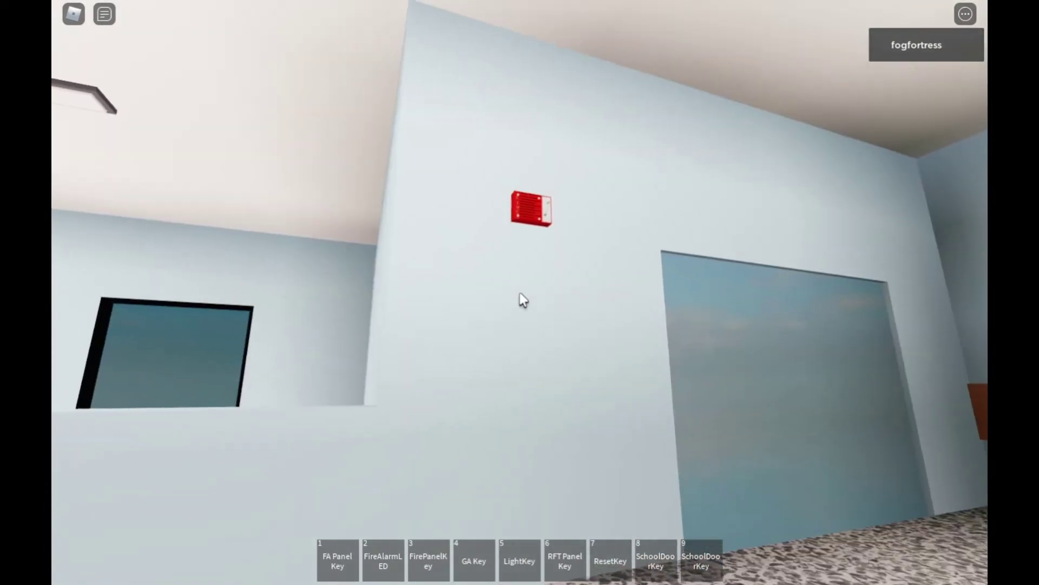
key(Page_Up)
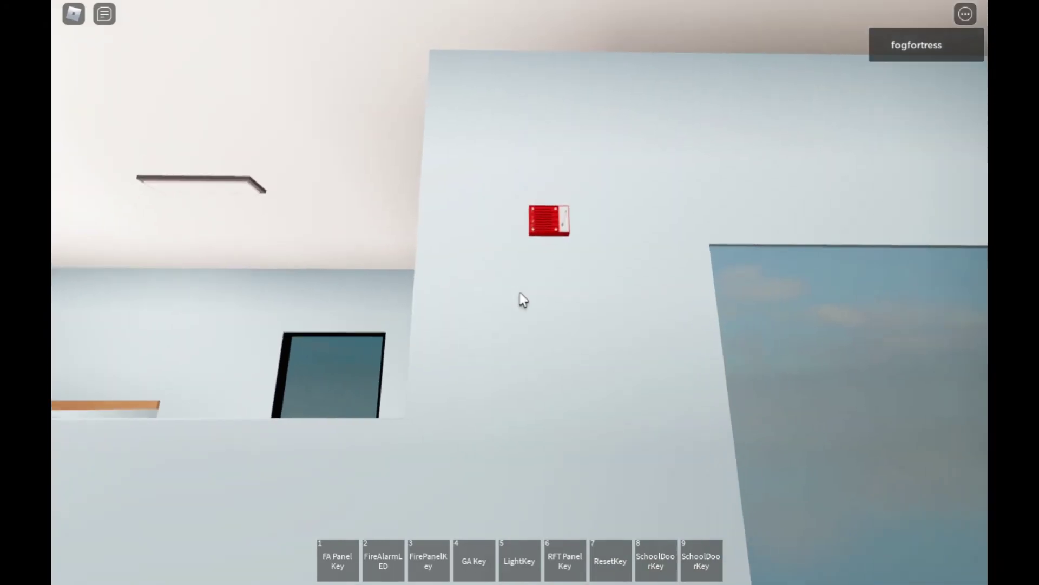
Visit the alarm panel by the entrance, then view the outdoor alarm on the brick exterior.
key(w)
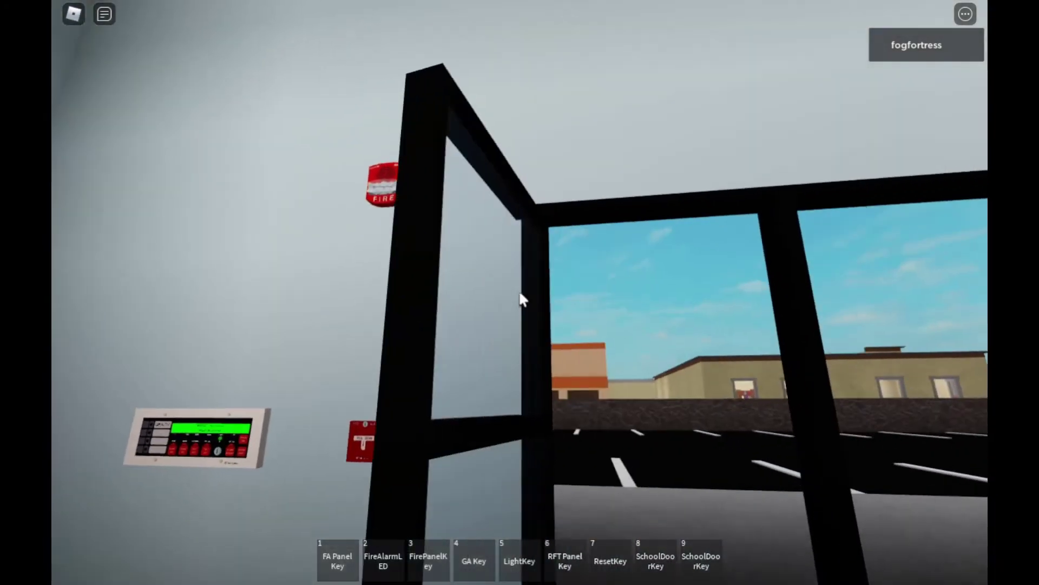
key(w)
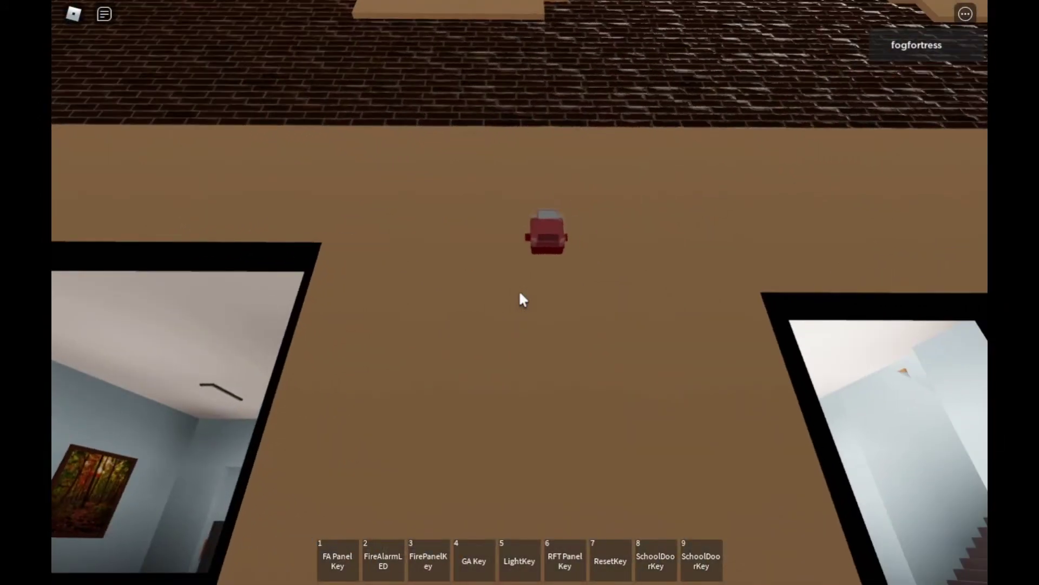
key(w)
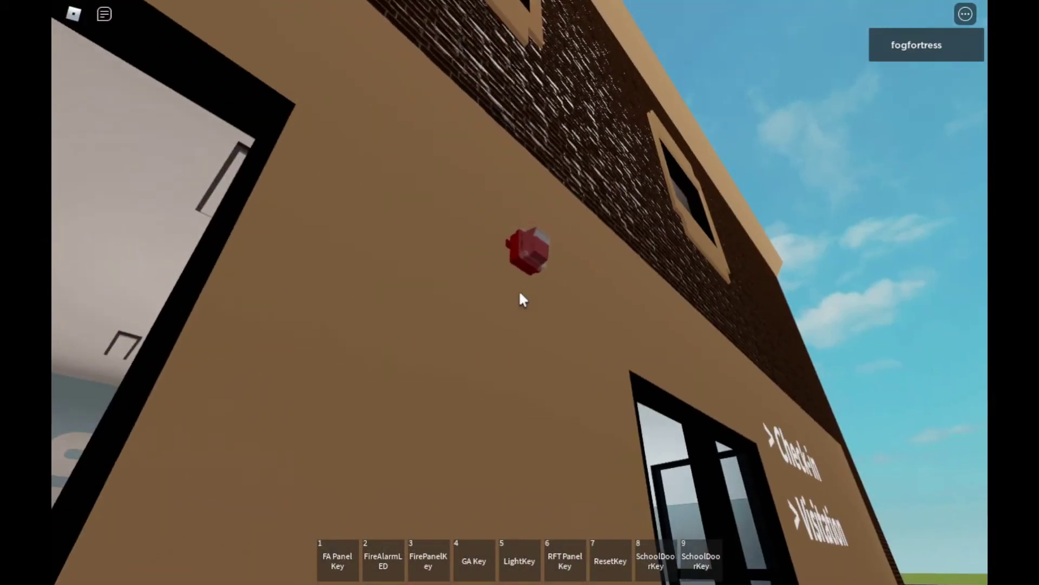
key(d)
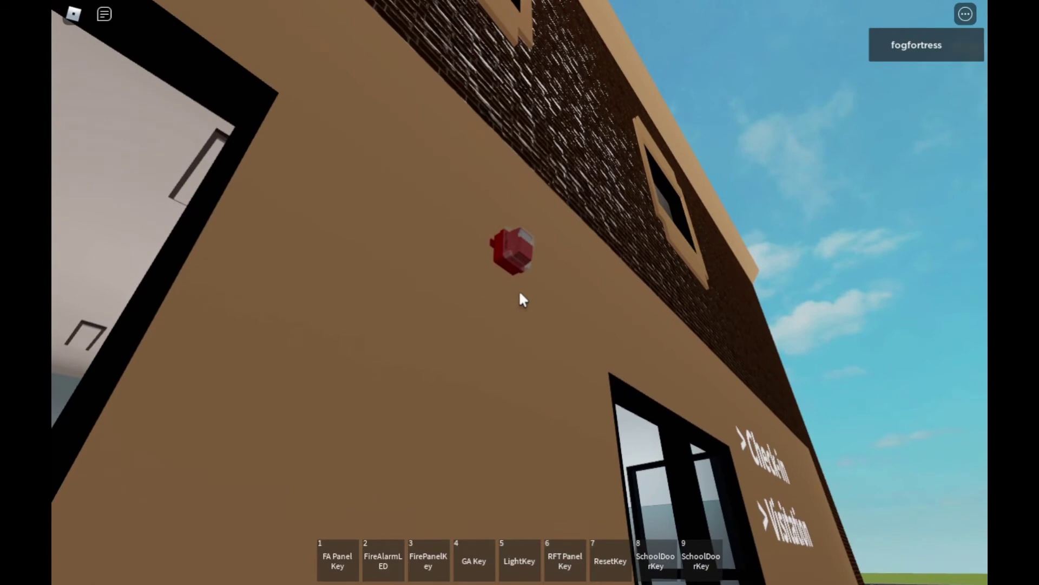
key(a)
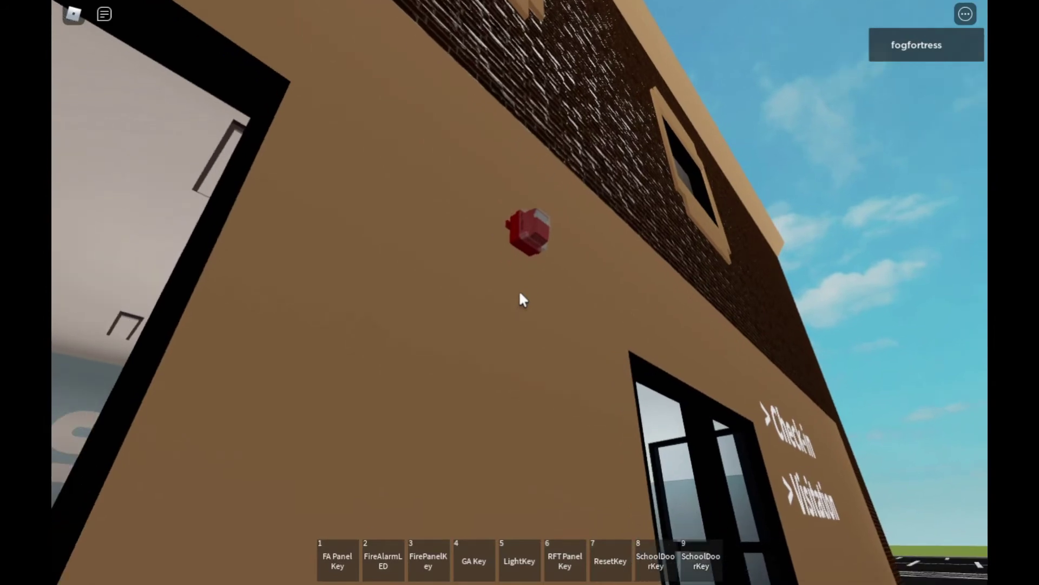
Go back inside and walk through the ICU doorway into the nurse room.
key(w)
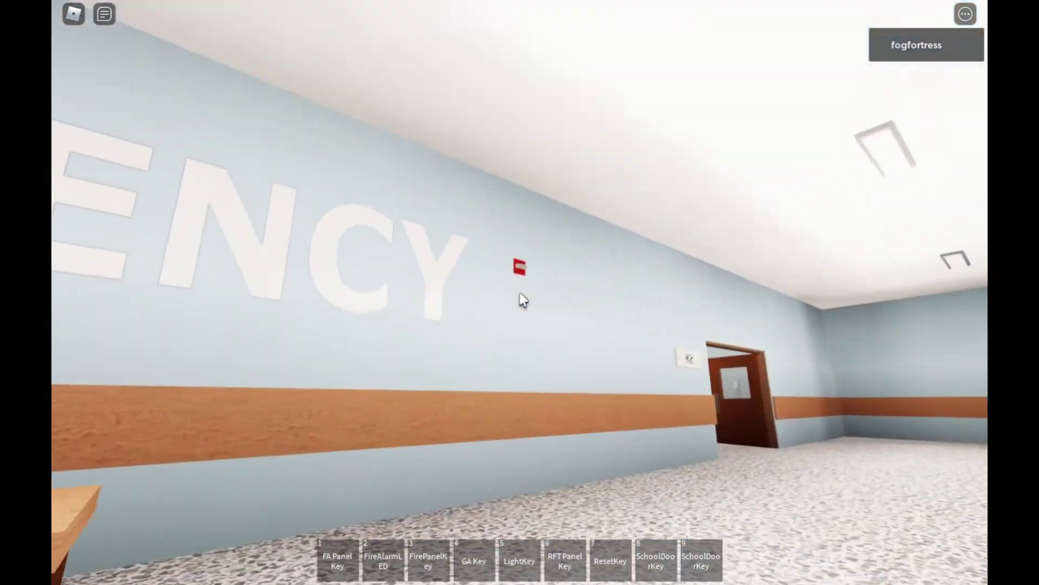
key(d)
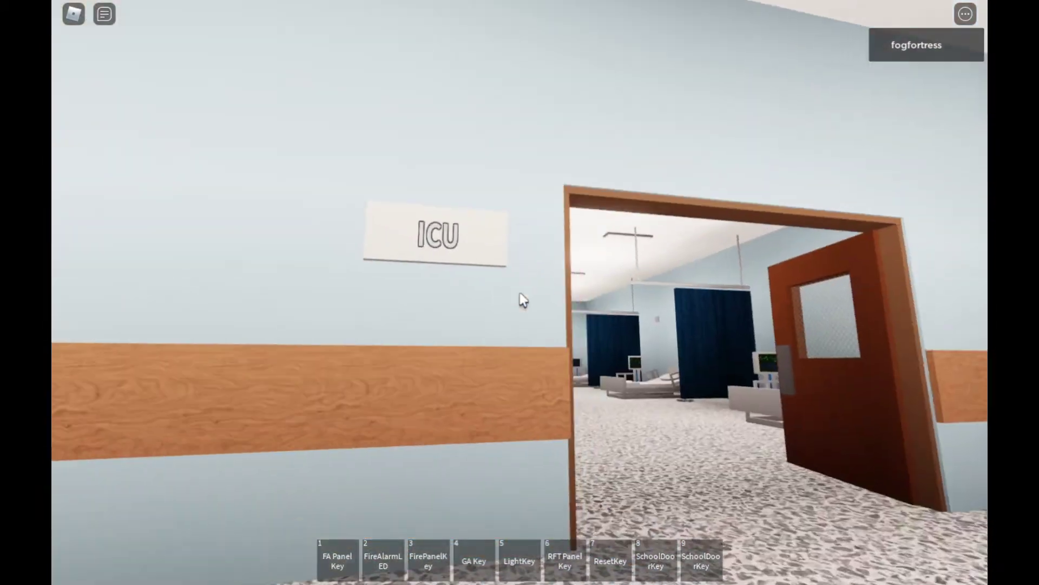
key(w)
key(w)
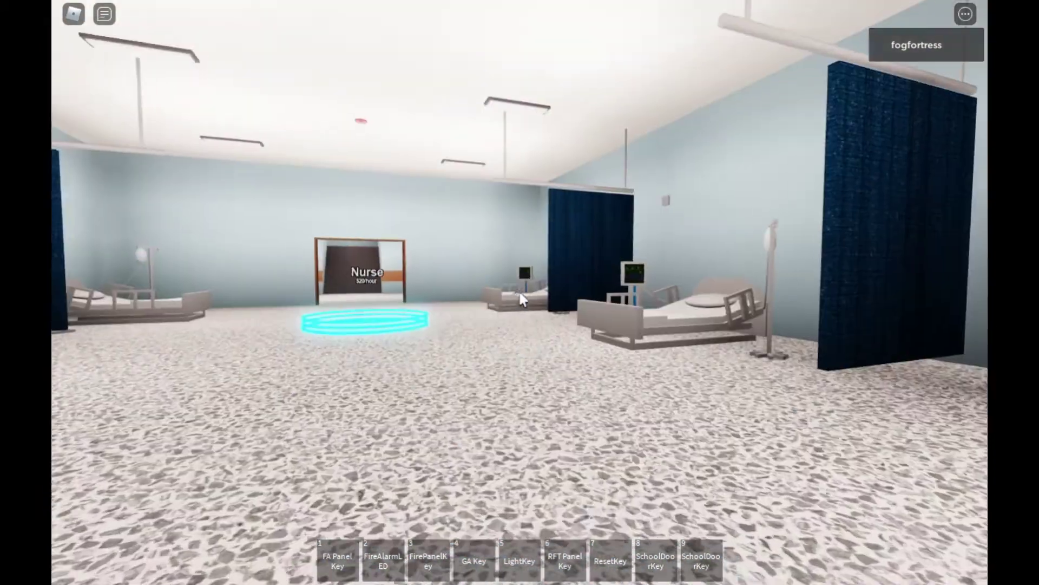
key(w)
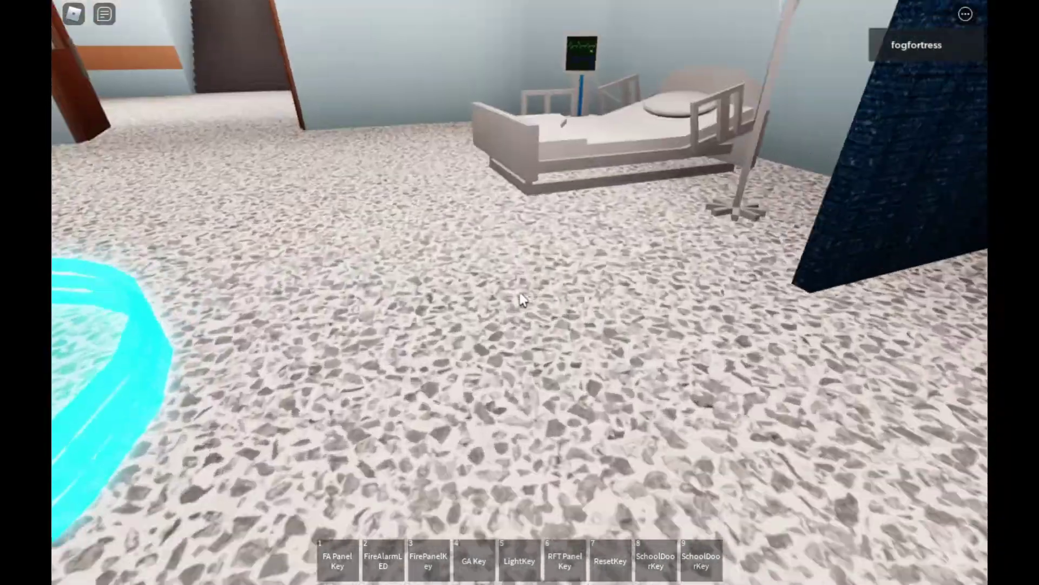
Walk through the stairwell hallway into the laundry room and inspect its ceiling smoke detector.
key(Left)
key(w)
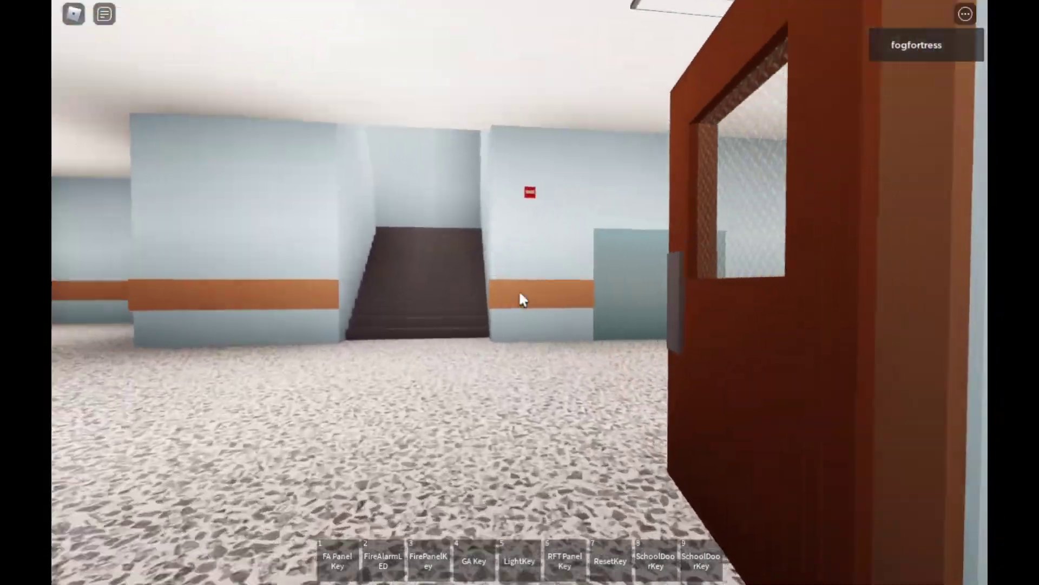
key(Right)
key(w)
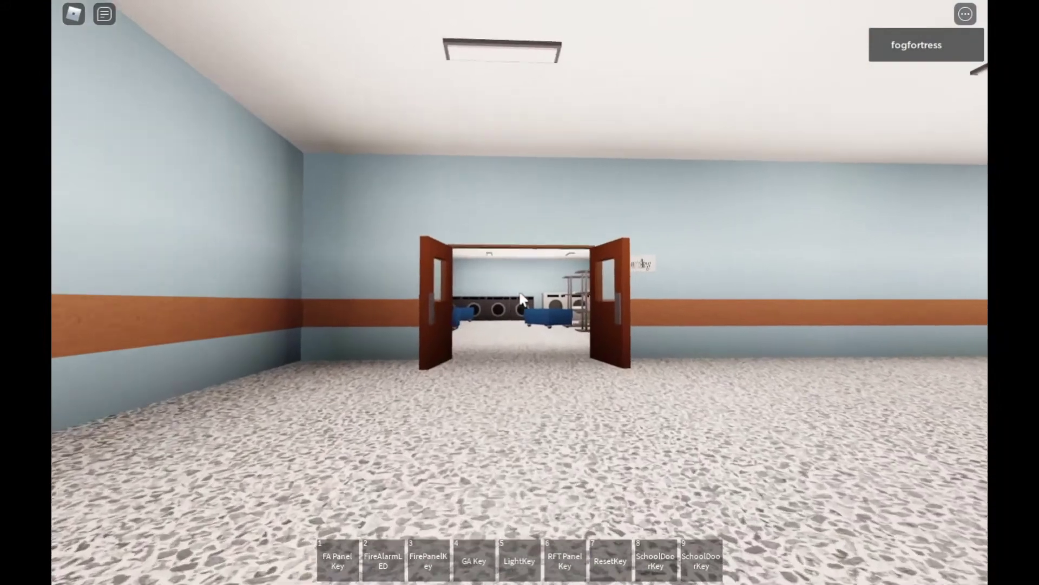
key(w)
key(Page_Up)
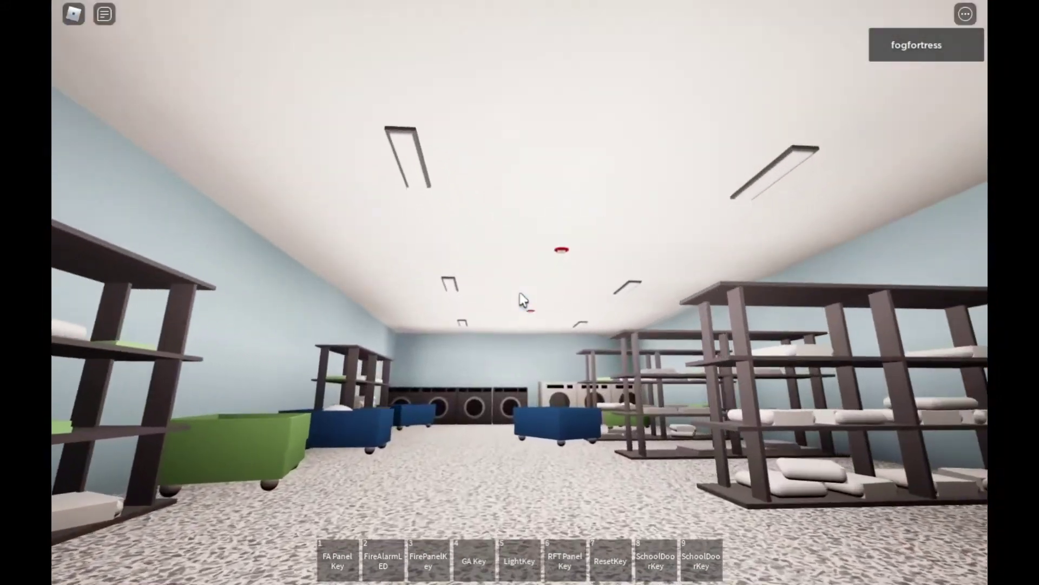
key(w)
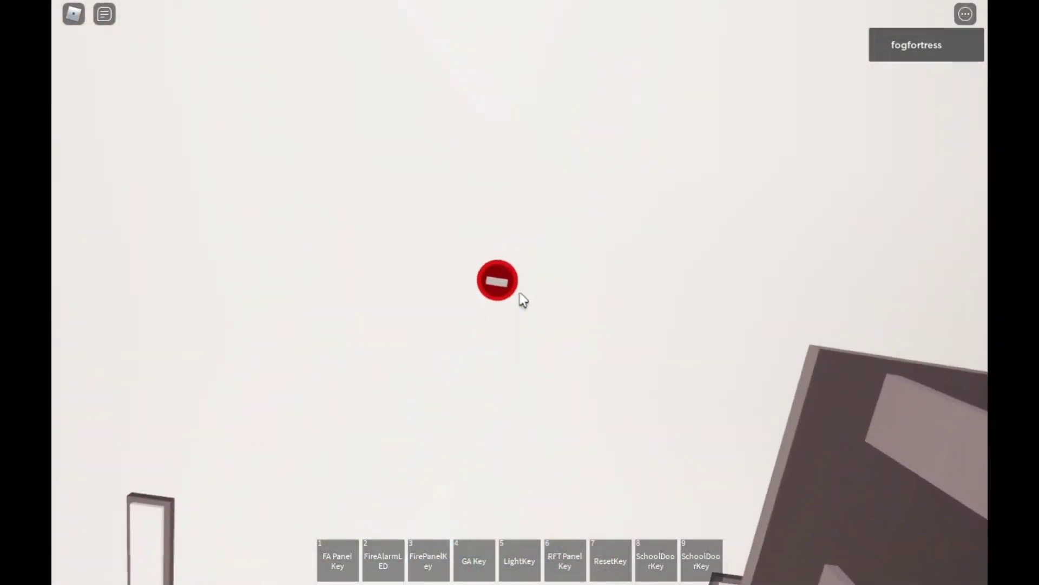
key(w)
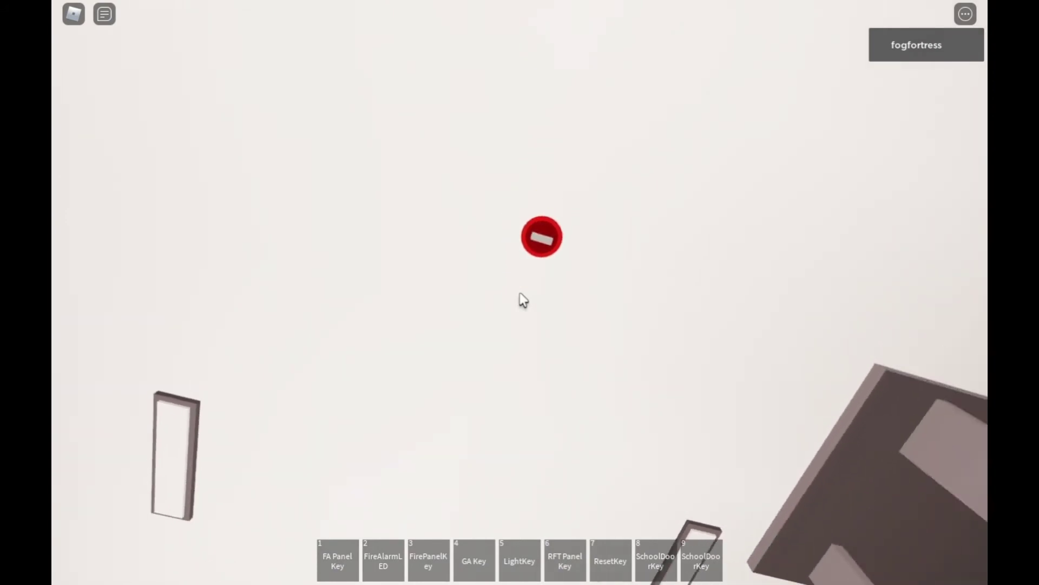
key(Page_Down)
key(Page_Down)
Walk back down the hallway into the fire panel room.
key(w)
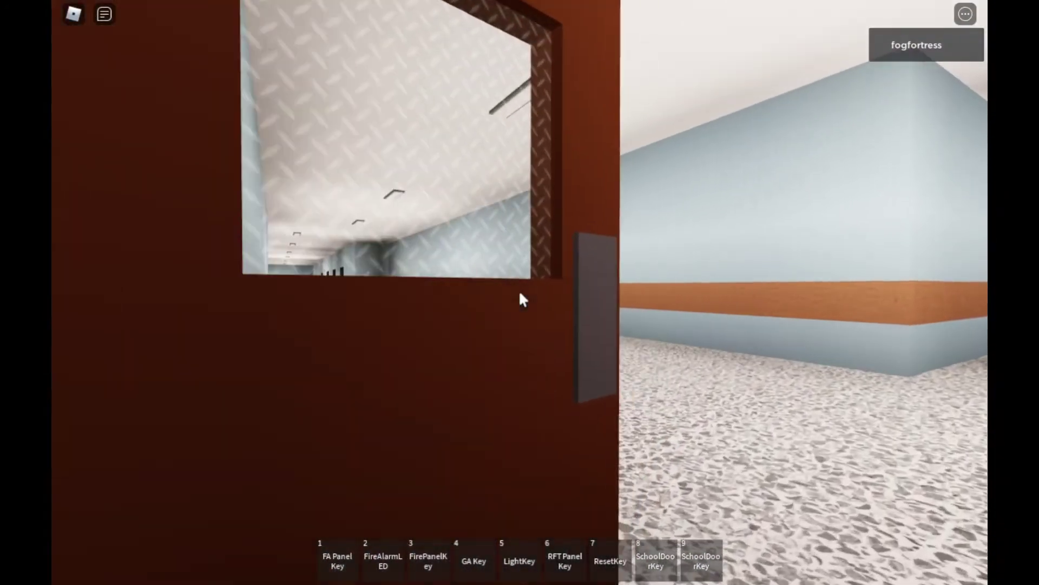
key(Right)
key(w)
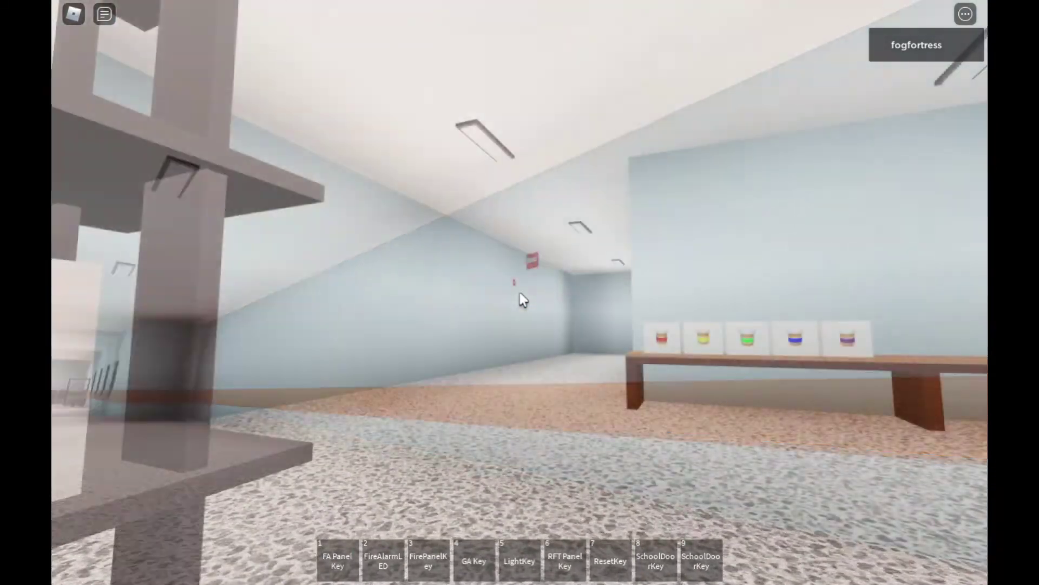
key(Left)
key(Right)
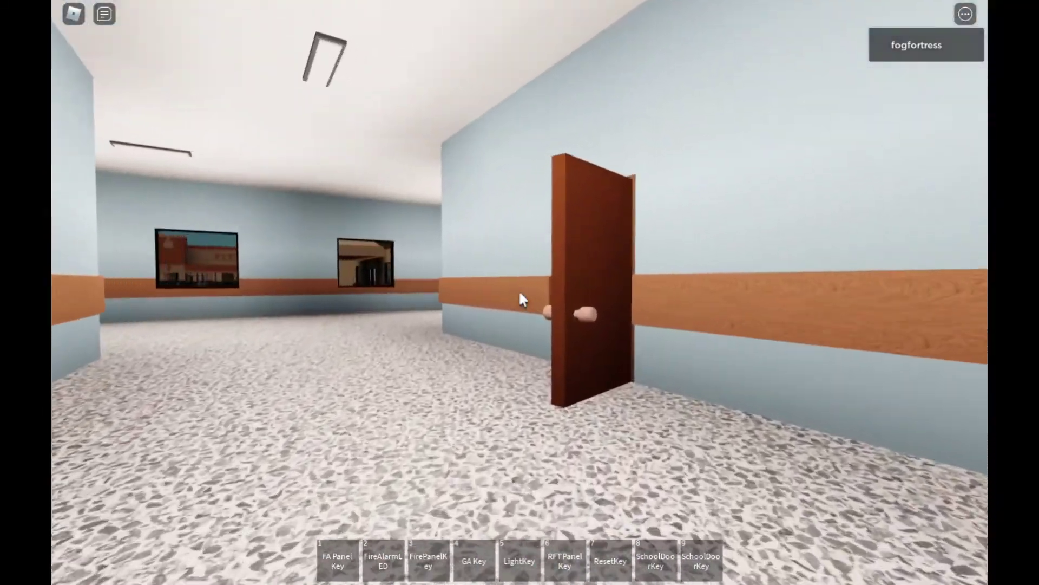
key(w)
Walk up to the red fire panels and swing the Simplex 4100 door open.
key(w)
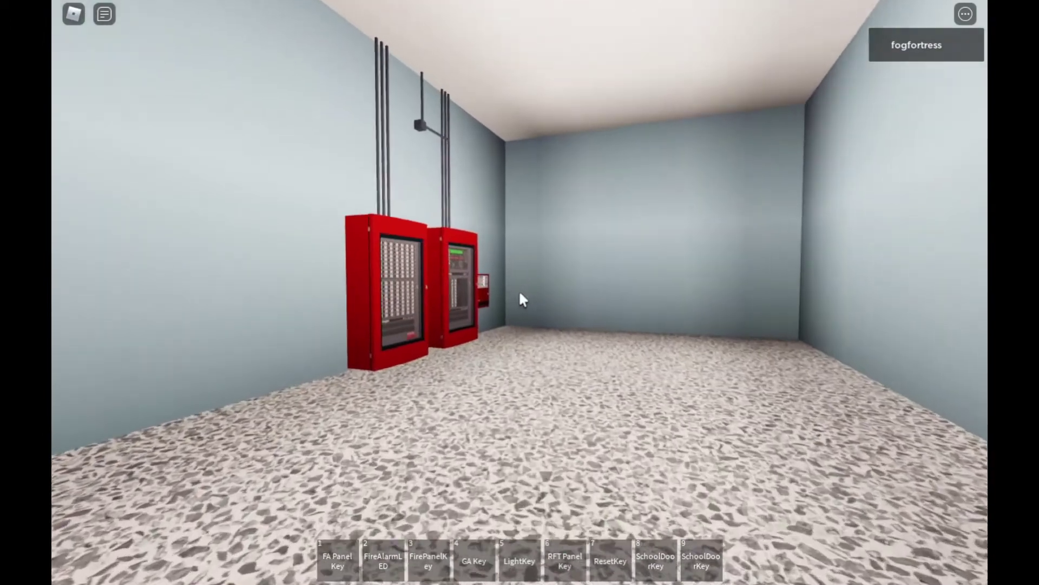
key(Left)
key(w)
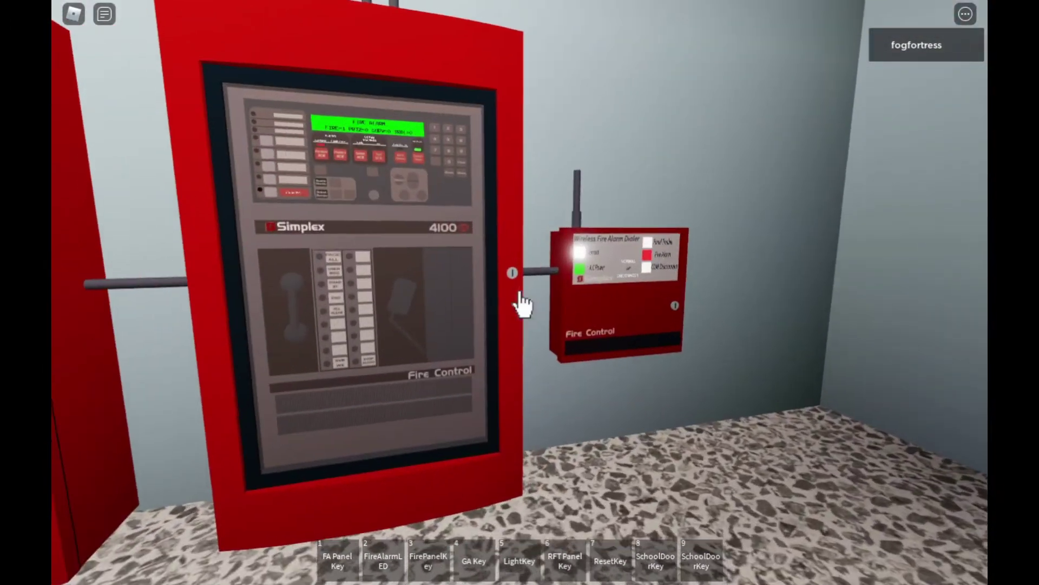
click(520, 299)
key(w)
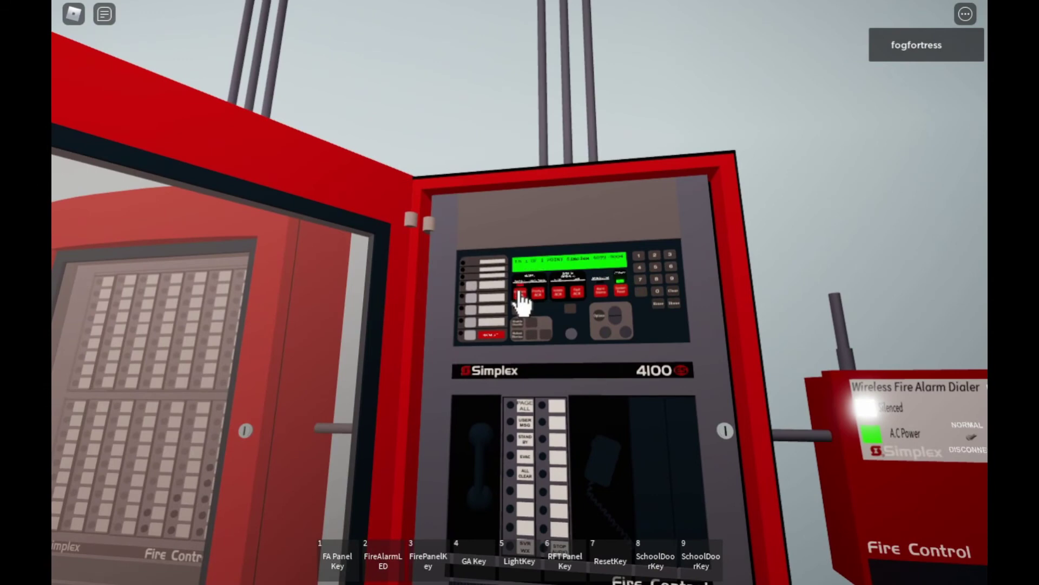
Press Alarm Silence on the Simplex 4100, then step back to view the whole panel and dialer.
key(d)
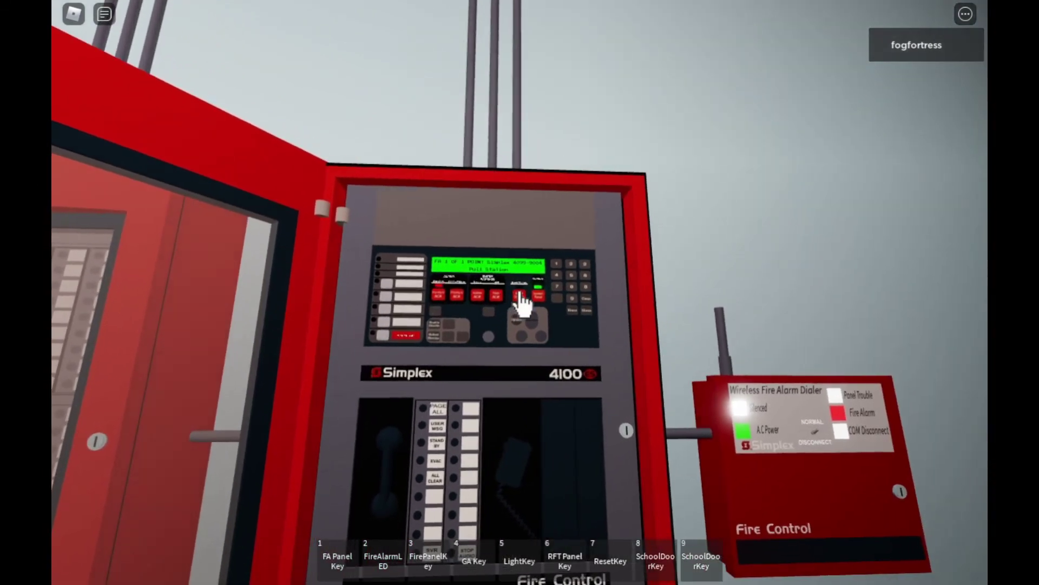
click(520, 297)
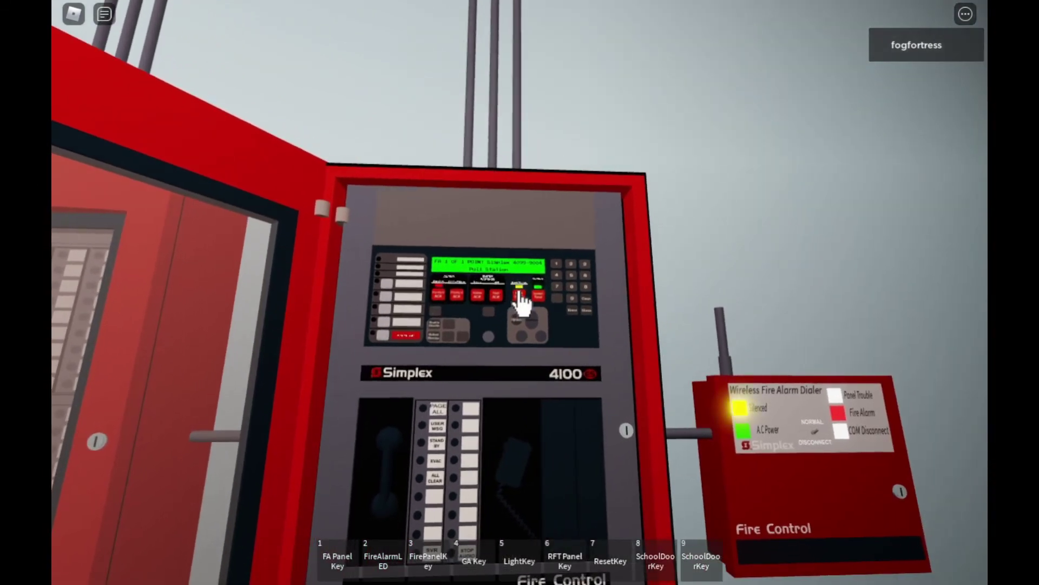
key(w)
key(s)
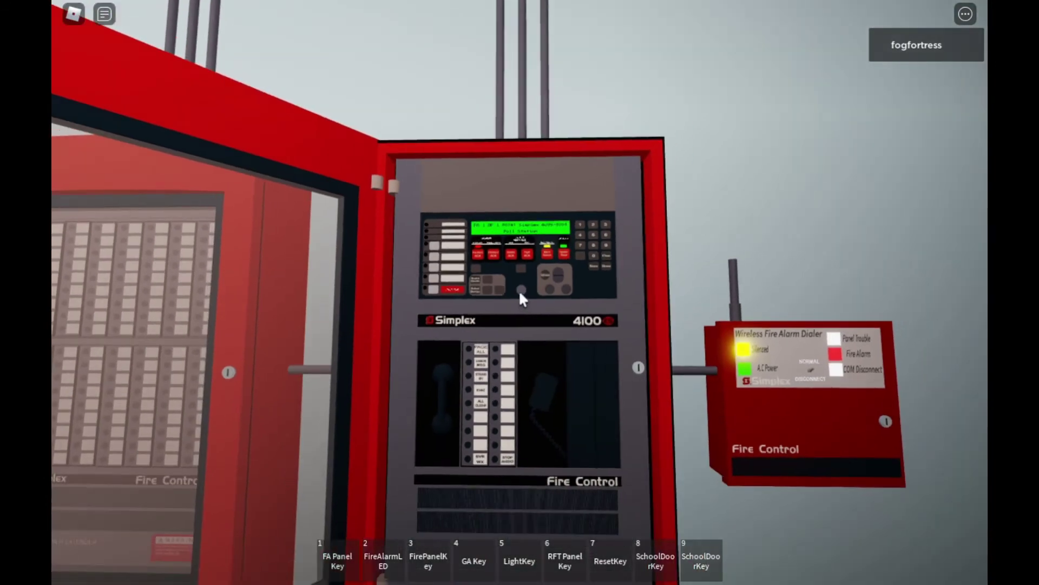
key(a)
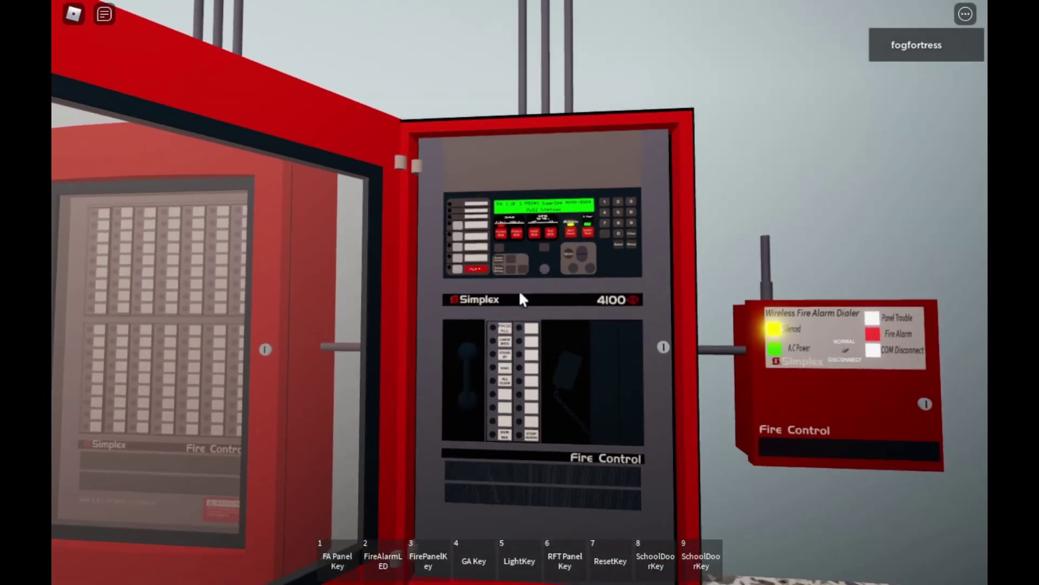
Walk out through the doorway, look around the corridor, and return to the Simplex 4100 panel.
key(Left)
key(Left)
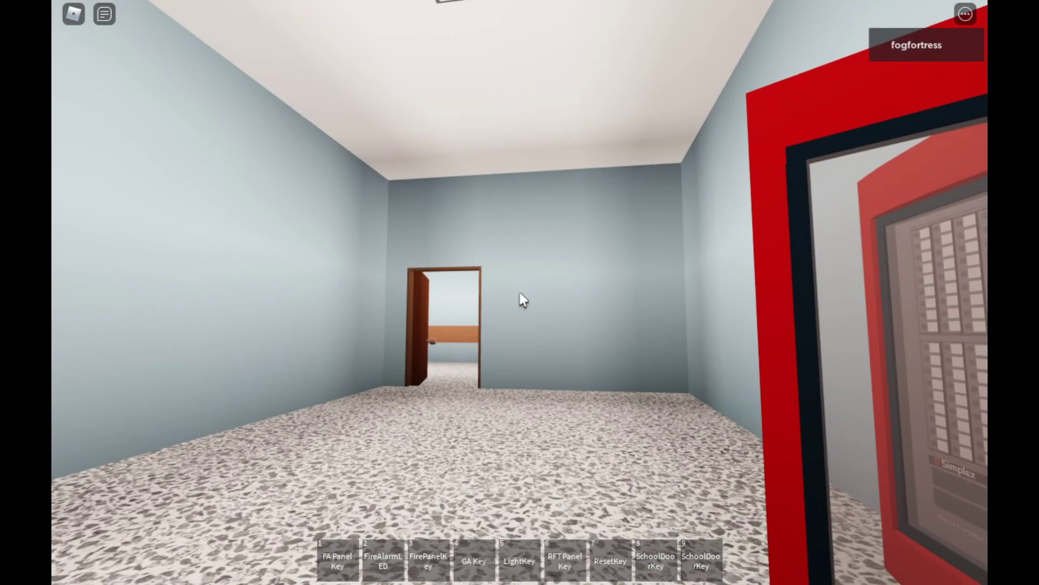
key(w)
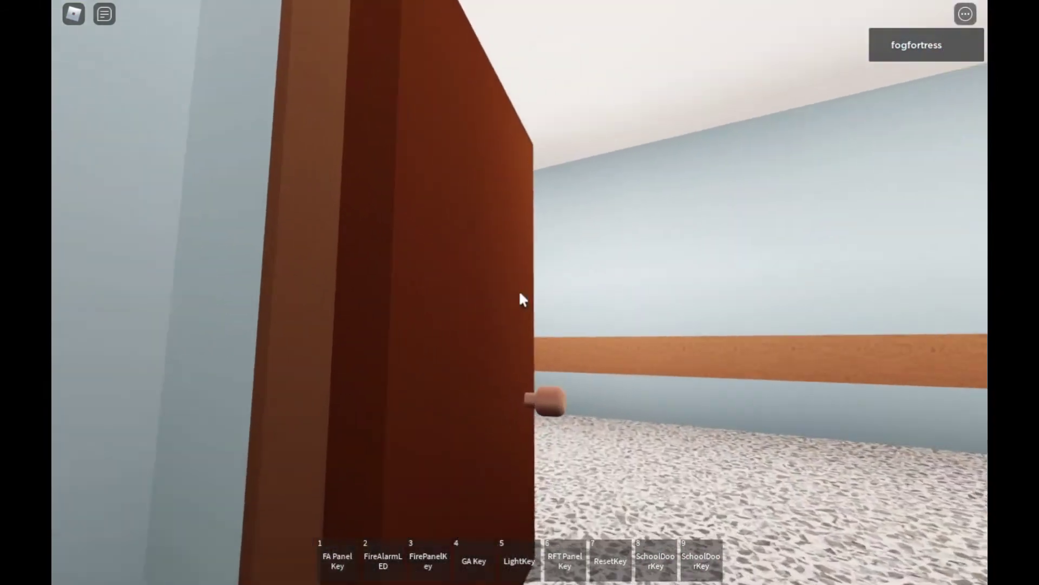
key(Right)
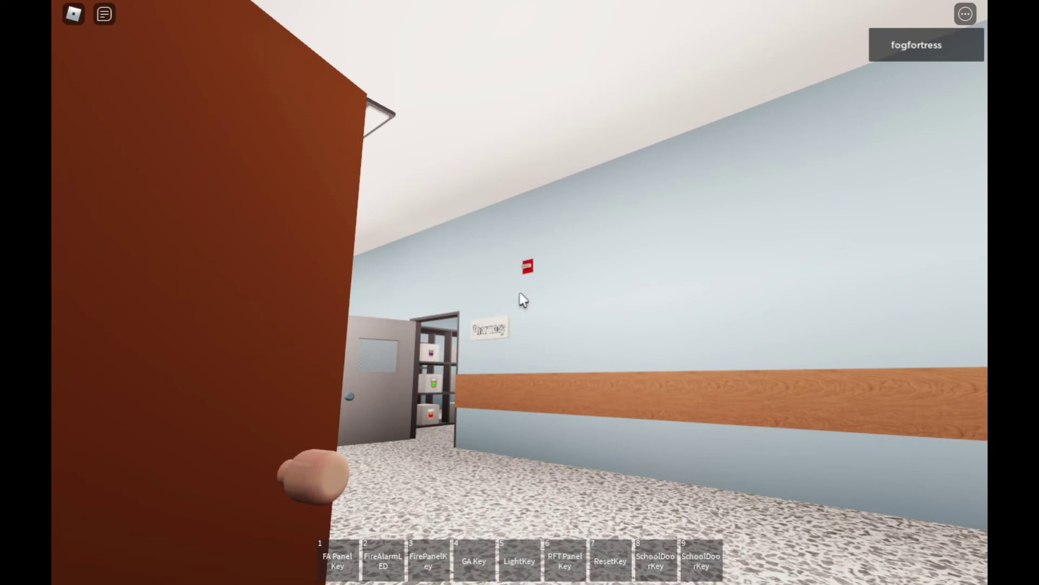
key(w)
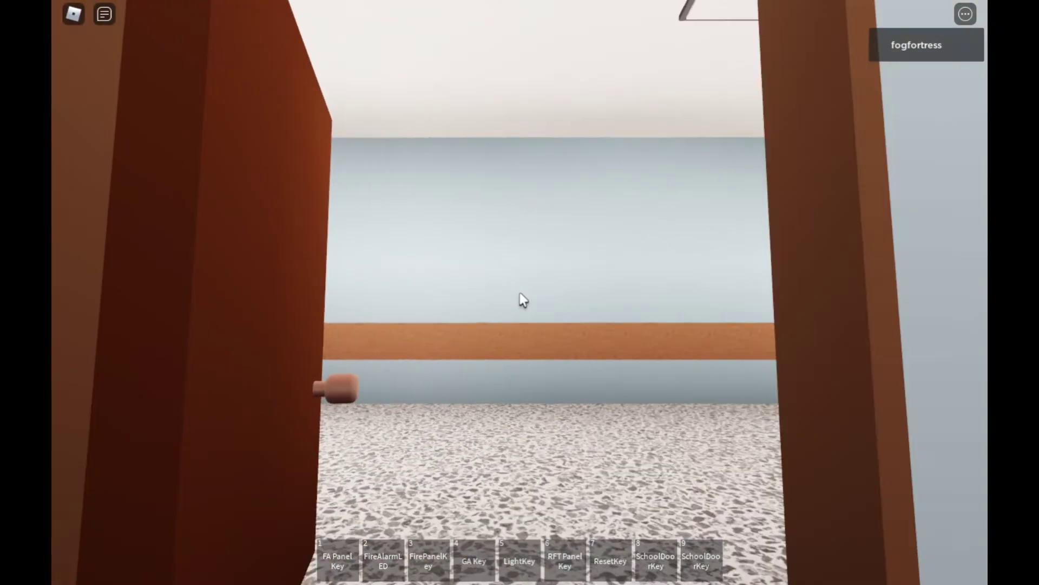
Close the Simplex 4100 door during the system reset, backing away to view all three panels.
key(w)
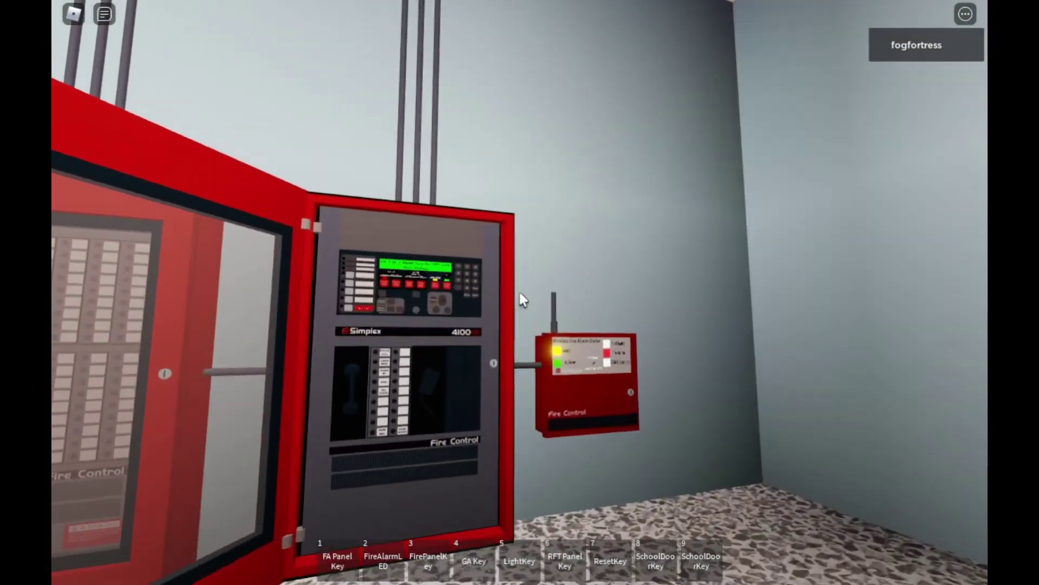
key(s)
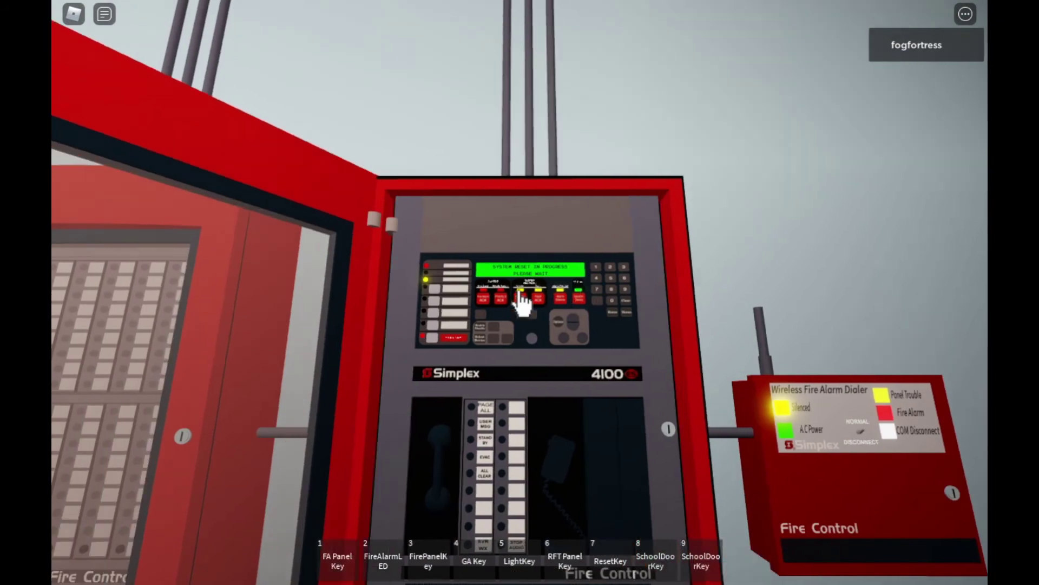
key(a)
click(525, 302)
key(s)
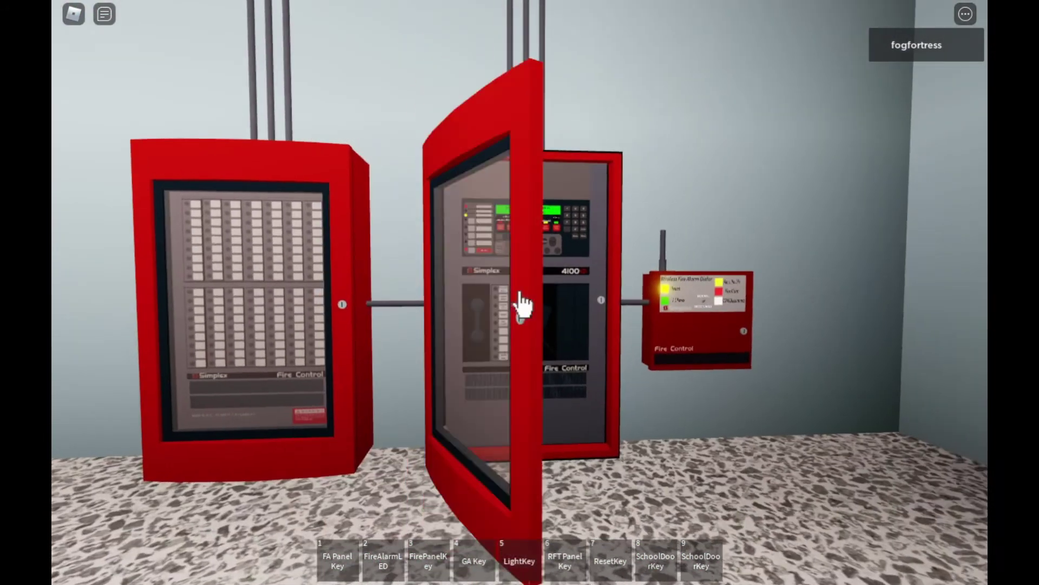